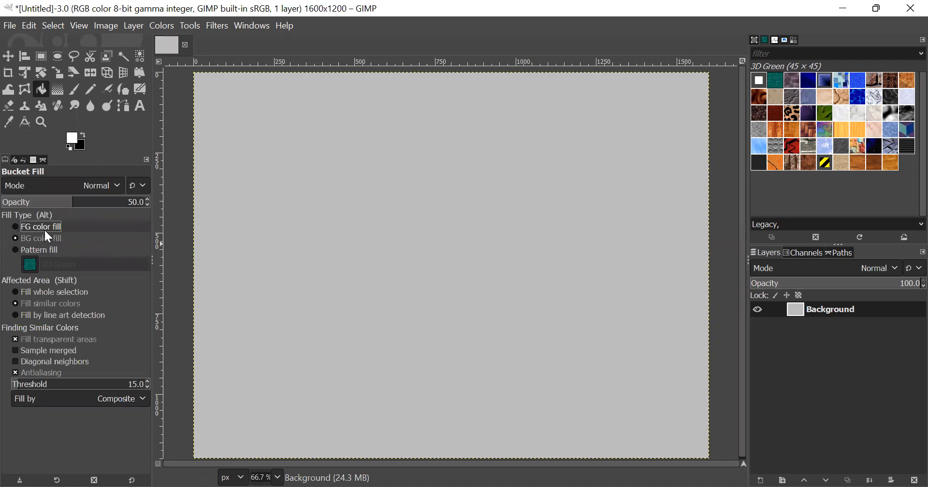
Bucket-fill the Background layer repeatedly with the black background color until it is nearly solid black
left_click(301, 258)
left_click(25, 237)
left_click(378, 236)
left_click(378, 236)
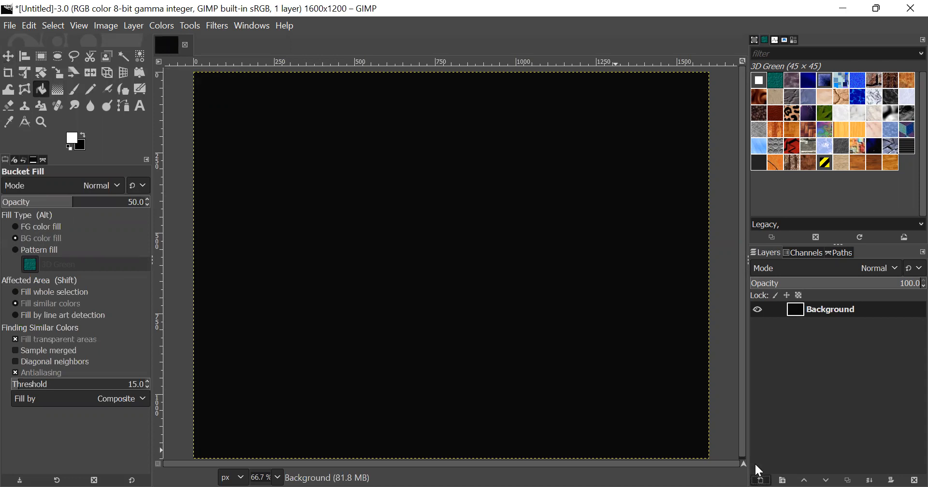
Create a new layer named "Dark Violet" filled with transparency
left_click(760, 480)
left_click(696, 441)
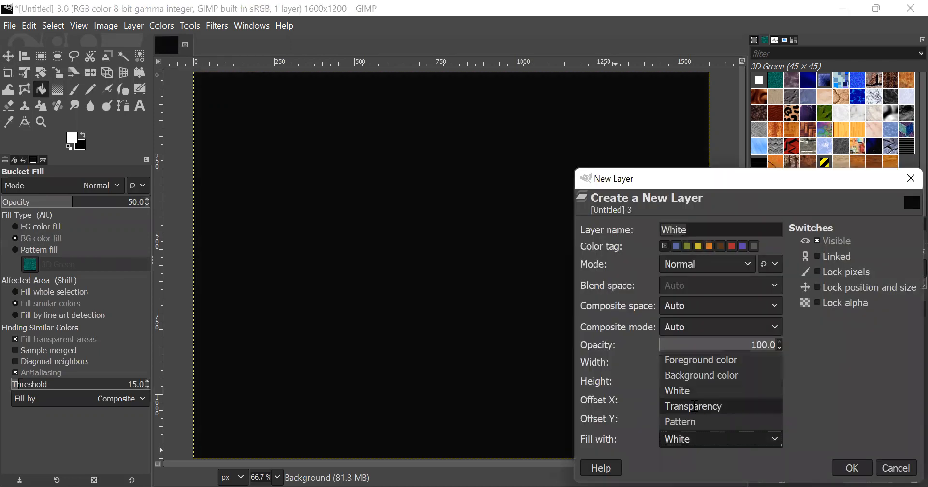
left_click(696, 407)
left_click(709, 231)
key("ctrl+a")
key("BackSpace")
type("Da")
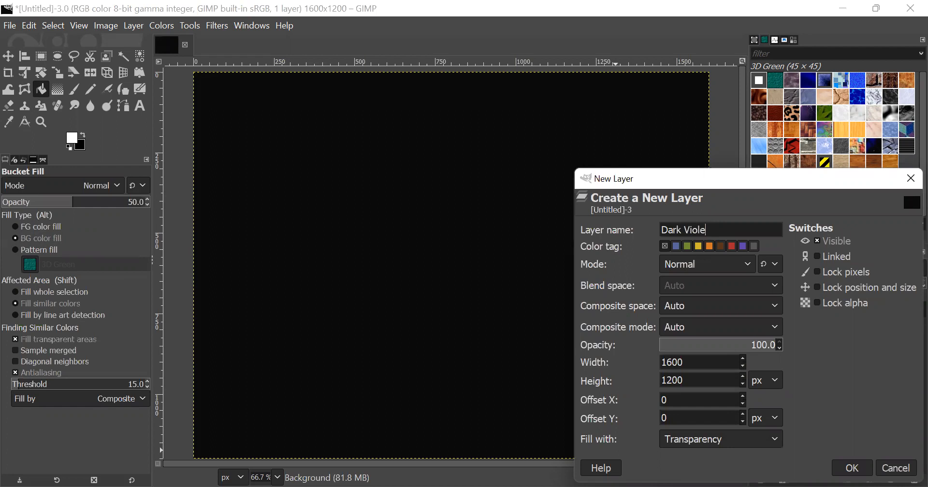
left_click(858, 469)
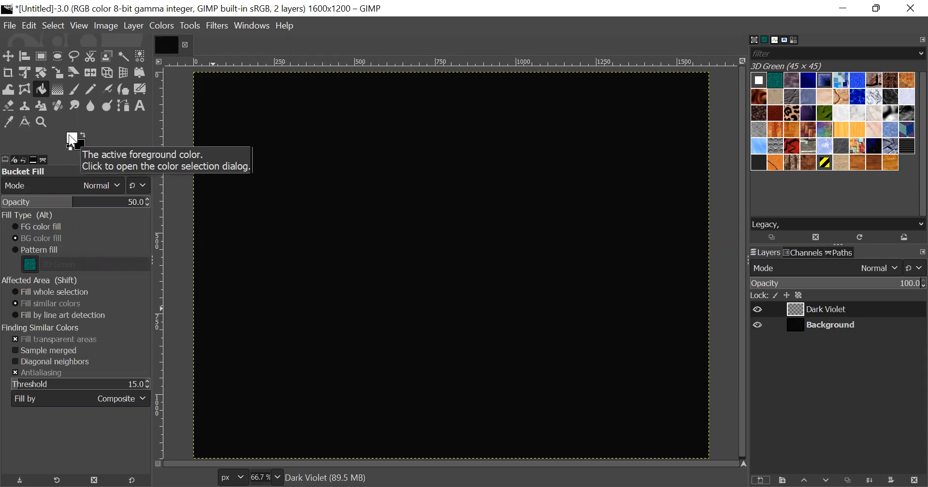
Set the background color to dark violet 410060 and bucket-fill the Dark Violet layer with it
left_click(80, 144)
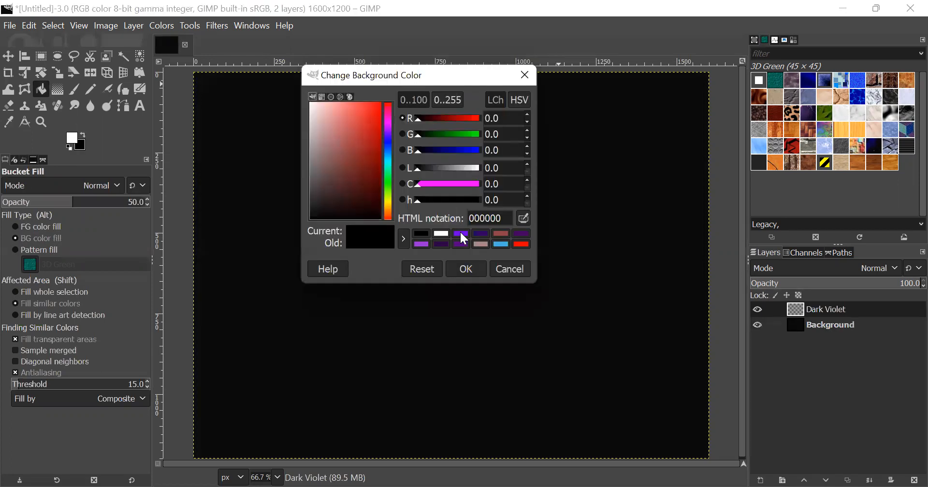
left_click(521, 233)
left_click(524, 218)
left_click_drag(511, 220, 432, 223)
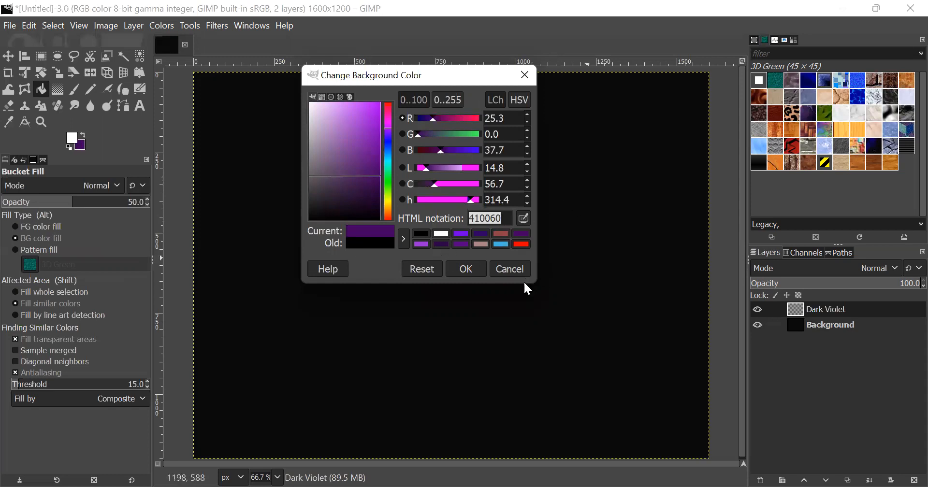
left_click(466, 269)
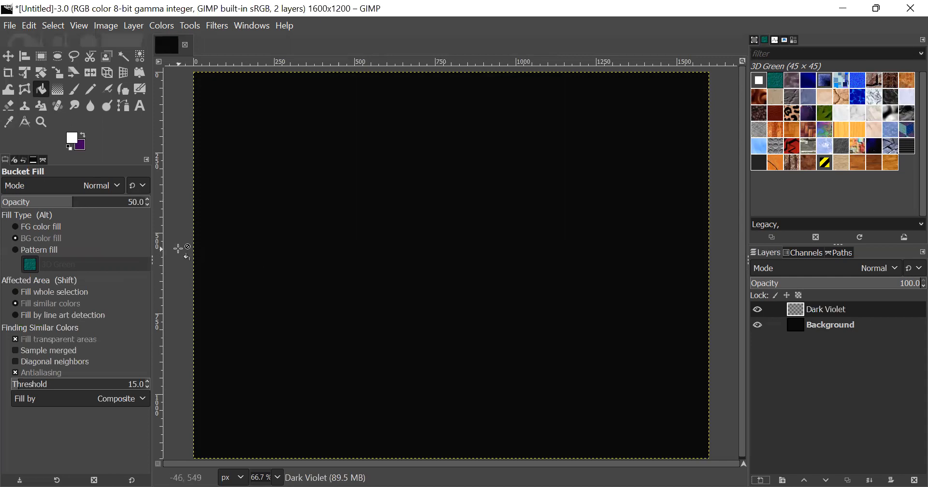
left_click(484, 242)
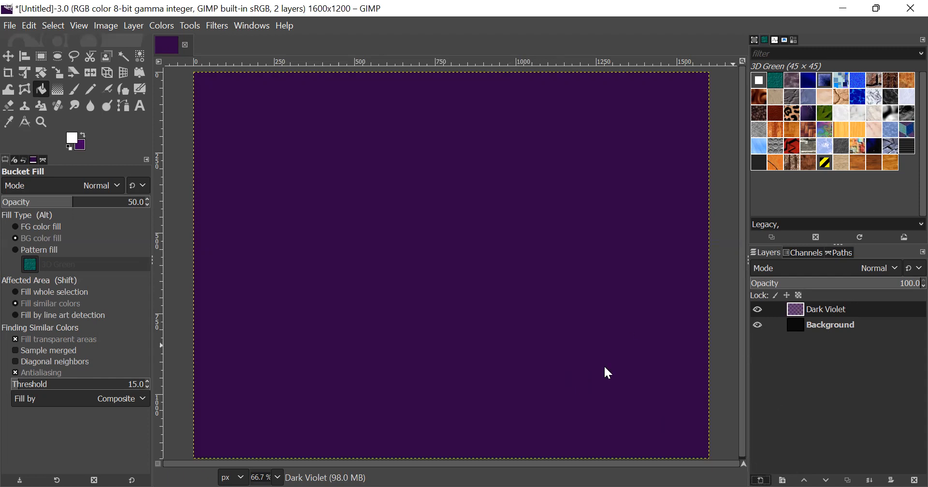
Create a new transparent layer named "Eclipse 1" above the Dark Violet layer
key("shift+ctrl+n")
type("Eclipse")
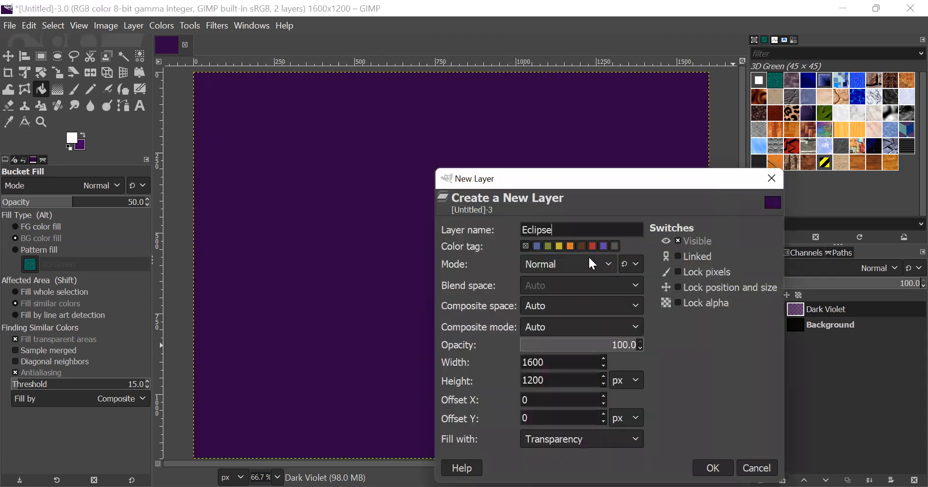
type(" 1")
left_click(719, 469)
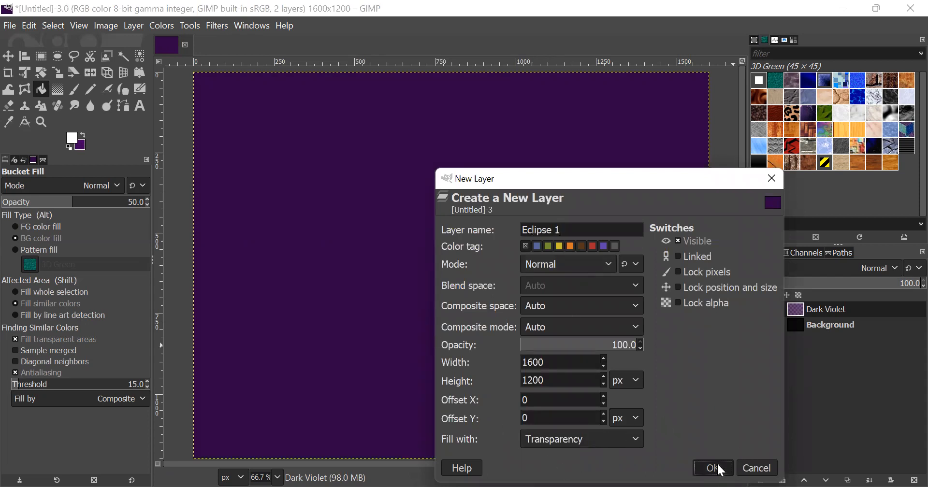
Try a radial FG to Transparent gradient at opacity 50 from the left edge of the Eclipse 1 layer toward its middle
left_click(58, 88)
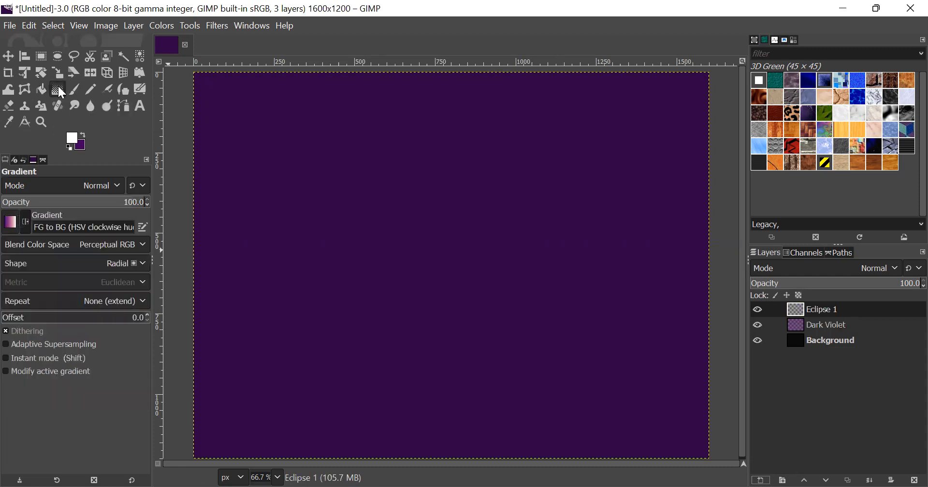
left_click(12, 230)
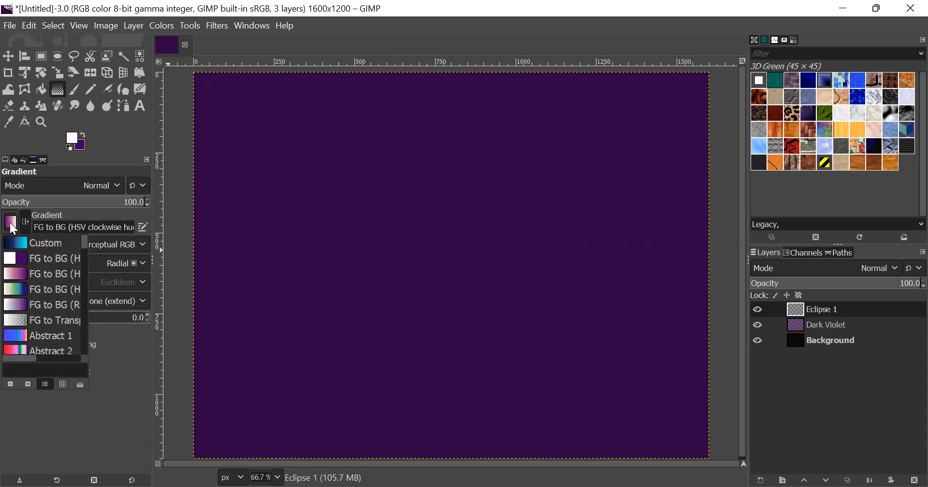
left_click(41, 321)
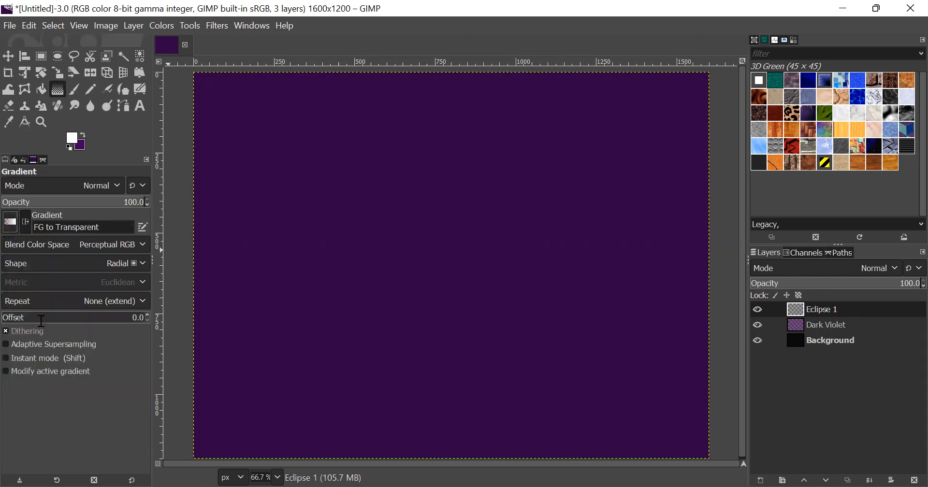
left_click(131, 203)
type("50")
key("Return")
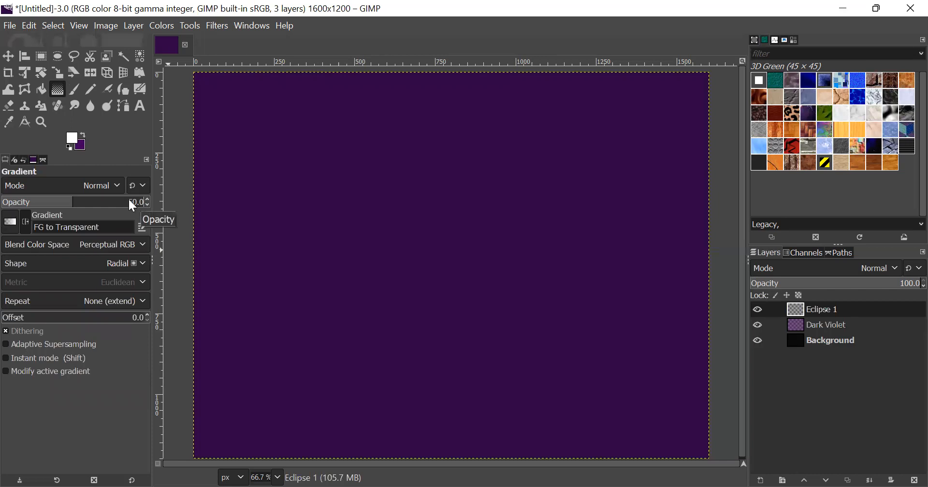
left_click(92, 265)
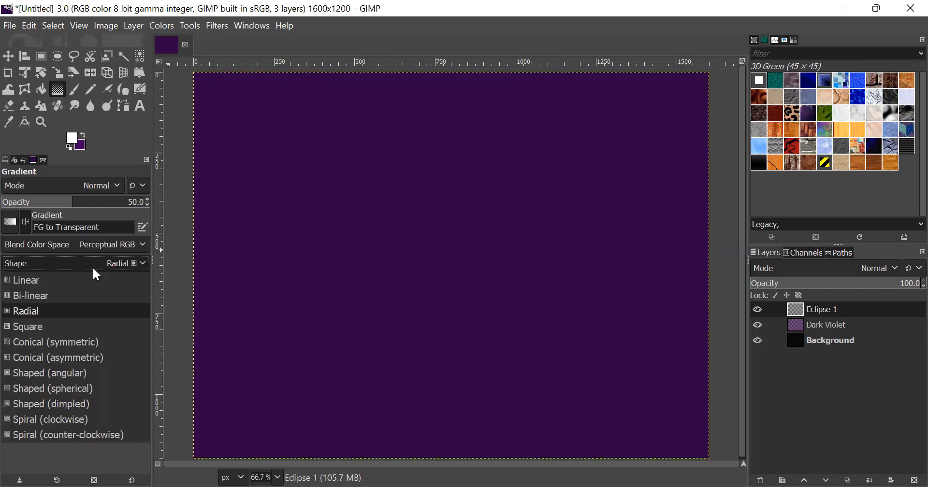
left_click(56, 313)
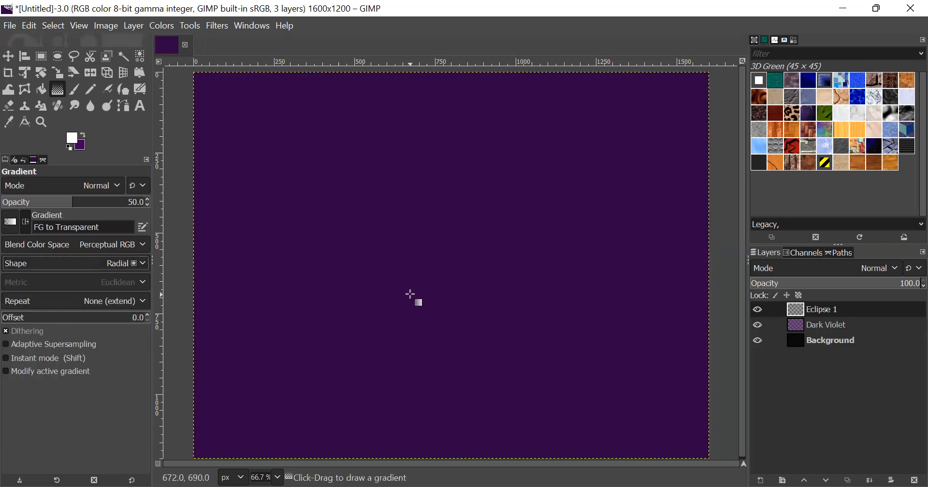
left_click_drag(189, 268, 431, 273)
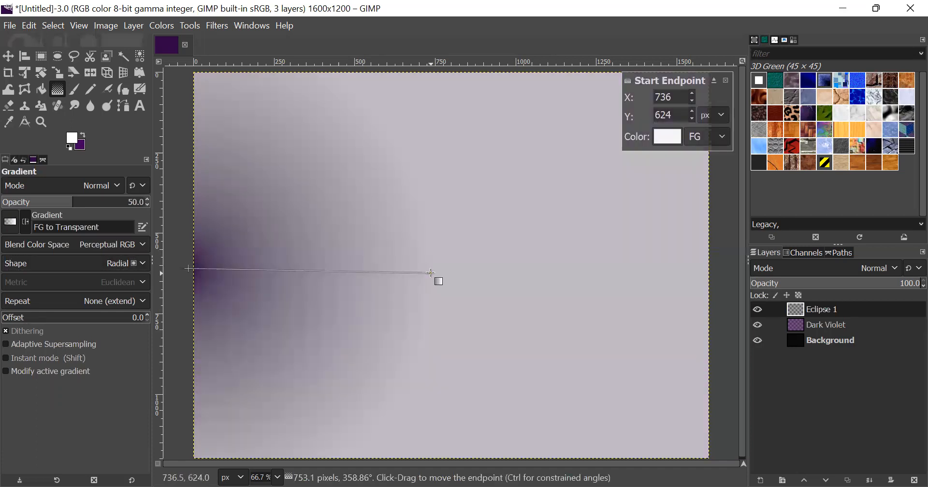
key("Escape")
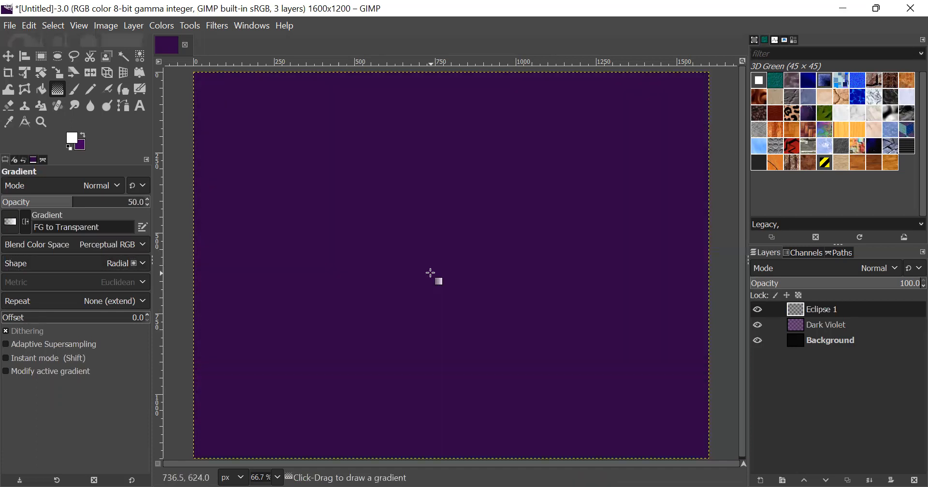
Paint sixteen white circles spread across the Eclipse 1 layer using the bokeh Paintbrush at size 239
left_click(75, 90)
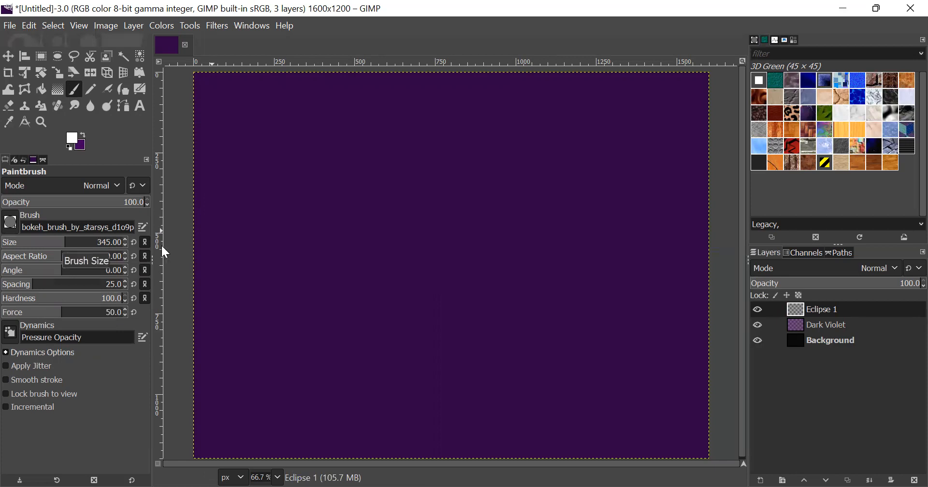
type("239")
key("Return")
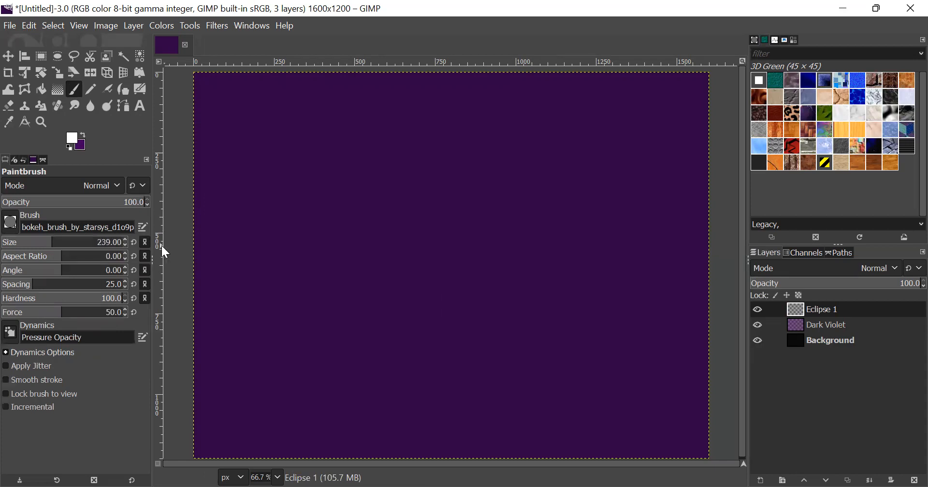
left_click(261, 134)
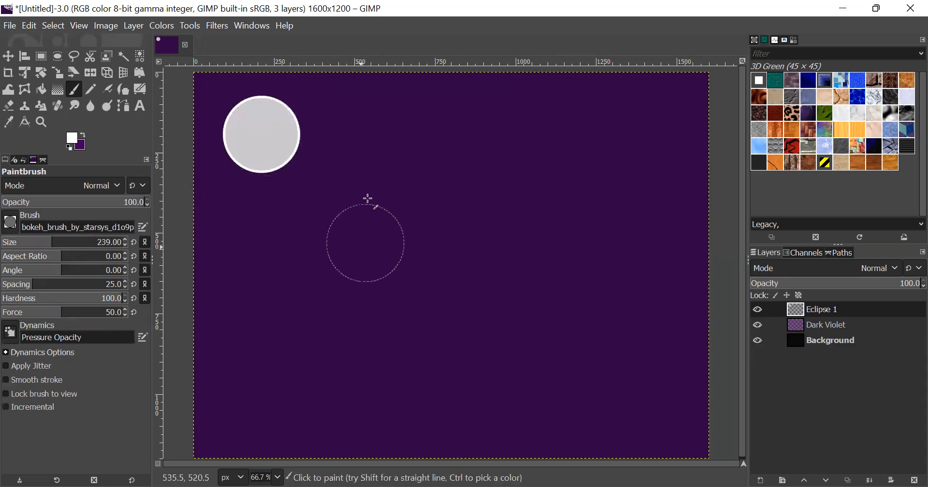
left_click(379, 148)
left_click(274, 311)
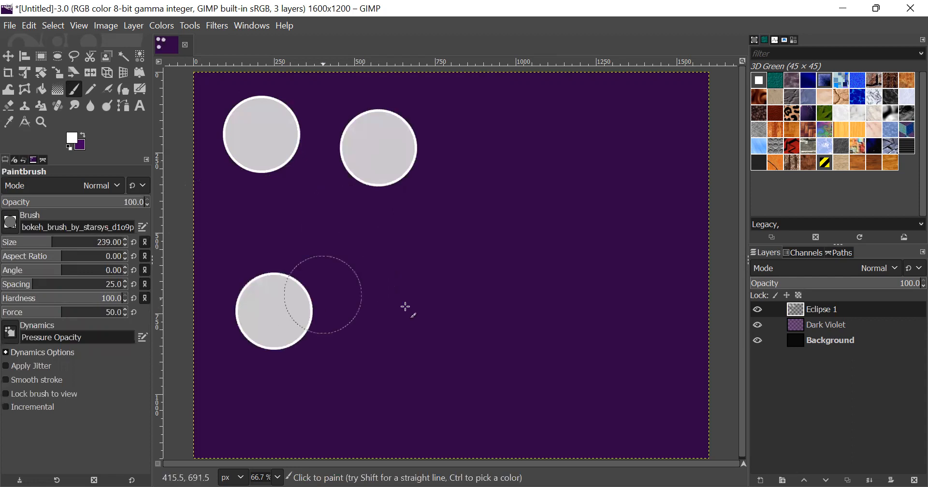
left_click(427, 328)
left_click(315, 229)
left_click(583, 310)
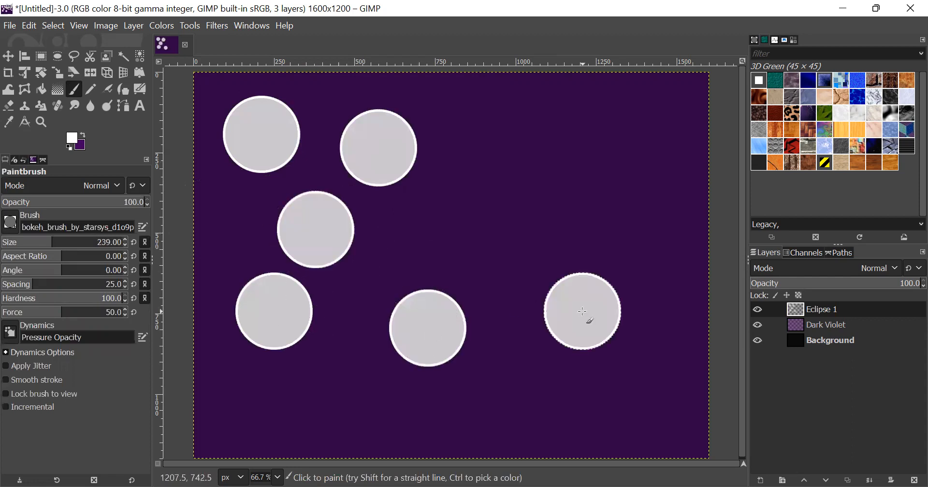
left_click(487, 427)
left_click(335, 399)
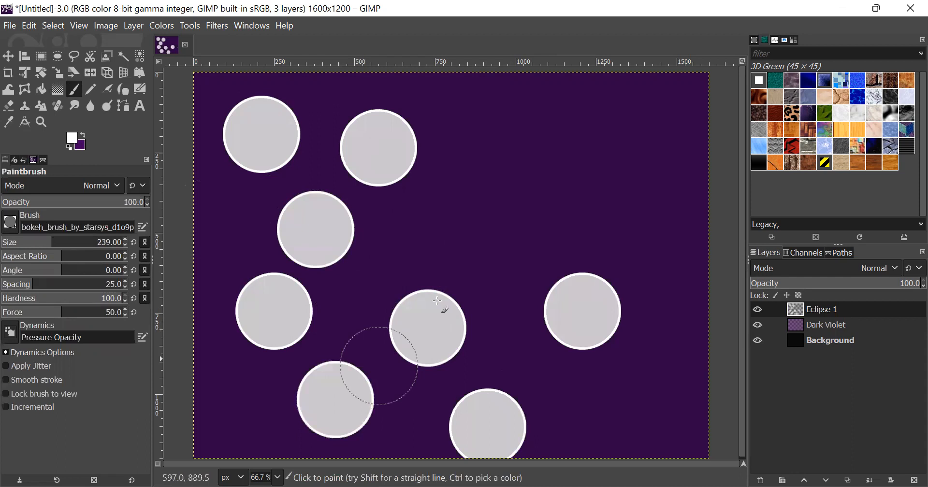
left_click(514, 234)
left_click(414, 237)
left_click(514, 140)
left_click(632, 178)
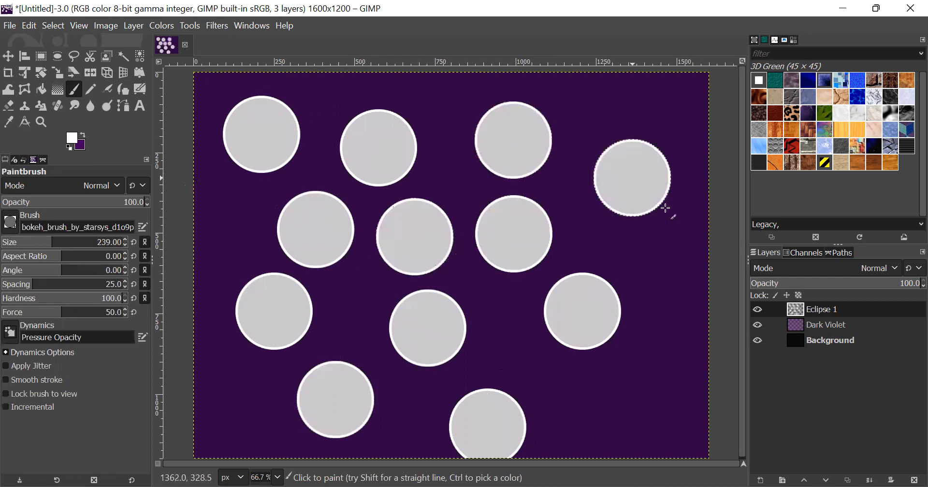
left_click(672, 388)
left_click(511, 350)
left_click(589, 416)
left_click(659, 264)
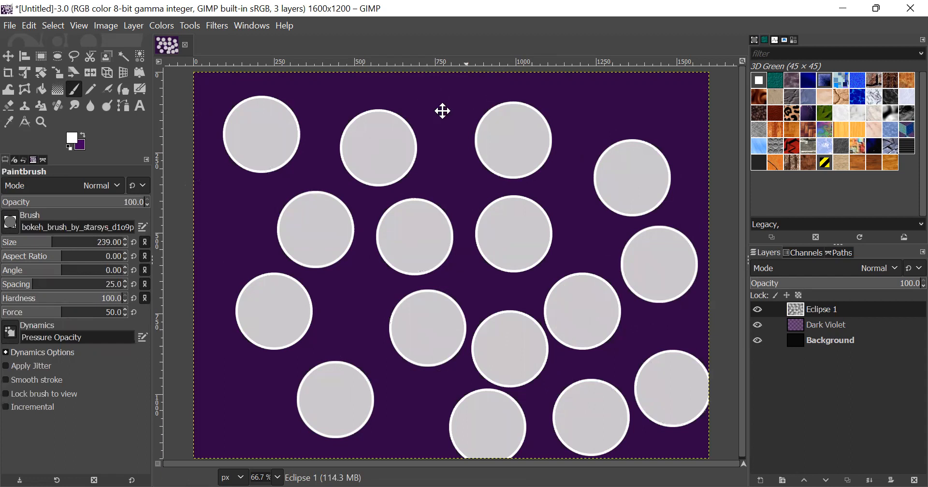
Apply a Gaussian Blur of 40 in both X and Y to the Eclipse 1 layer
left_click(216, 25)
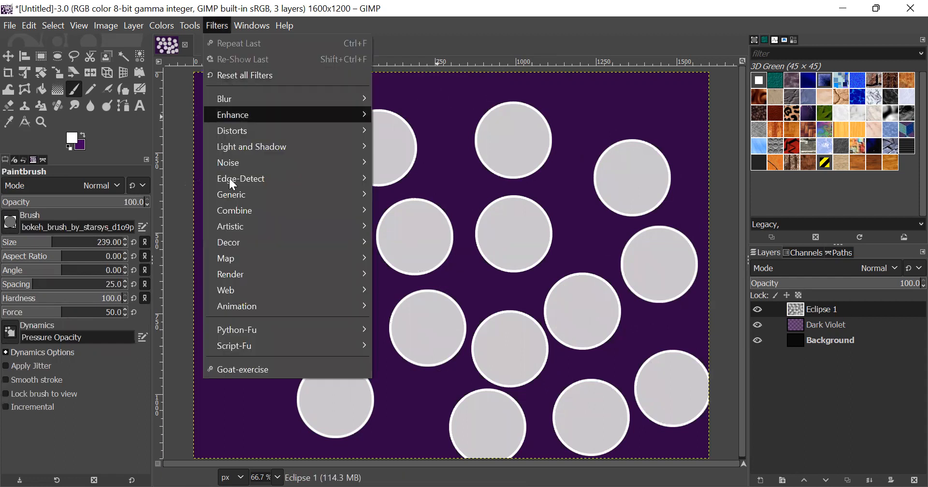
mouse_move(234, 97)
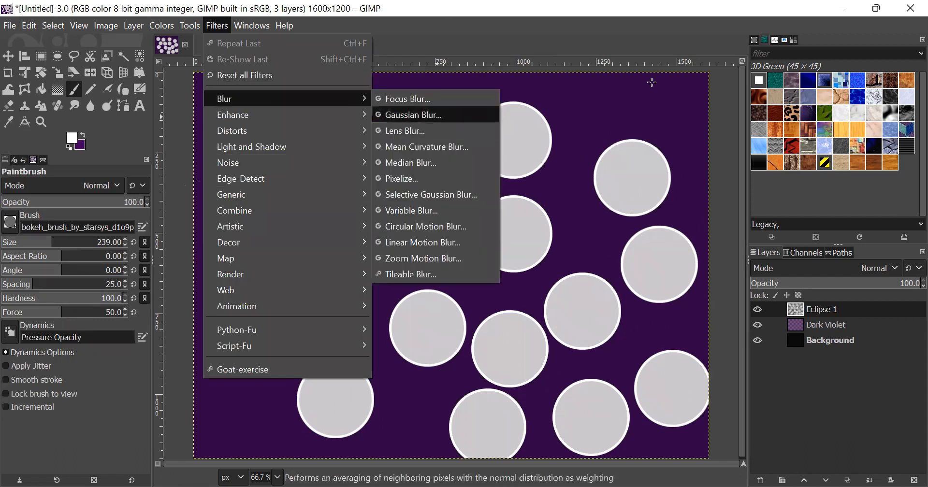
key("Return")
double_click(804, 149)
type("40")
key("Return")
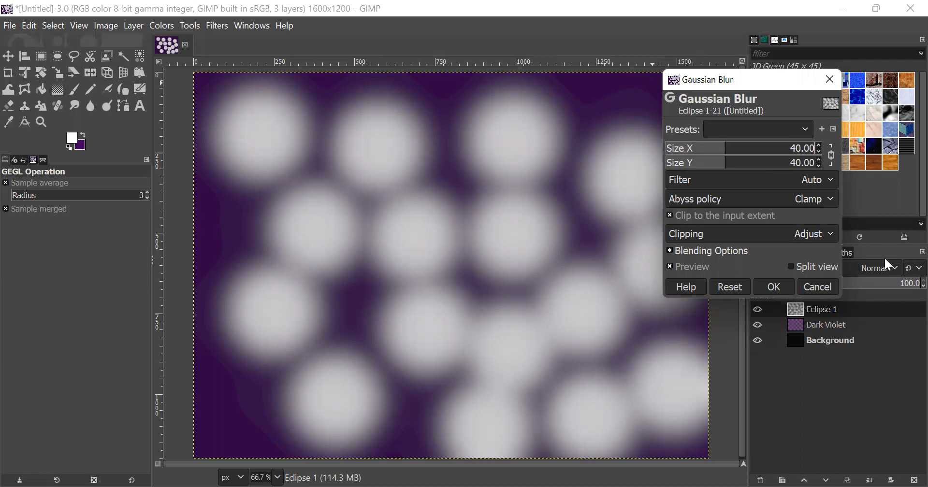
left_click(775, 286)
Create a new transparent layer named "Eclipse 2" above the Eclipse 1 layer
left_click(762, 479)
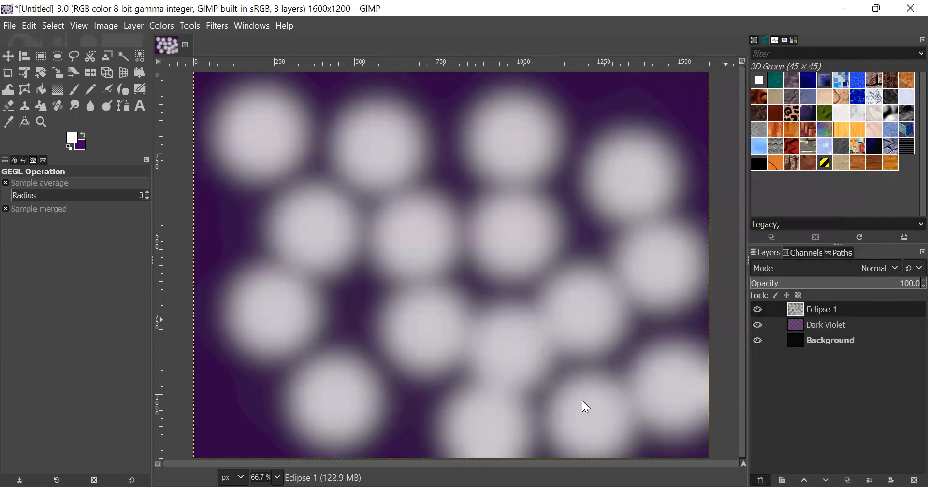
left_click(528, 226)
type("2")
left_click(689, 470)
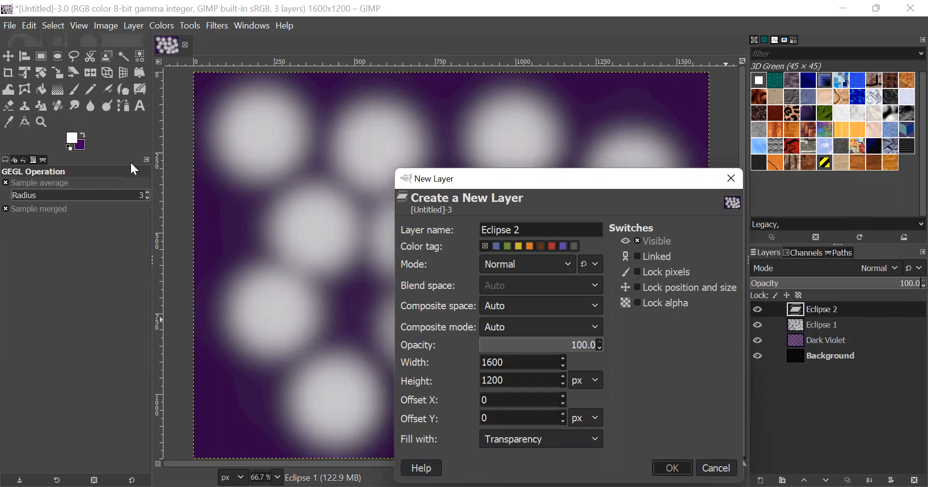
Paint fourteen white circles spread across the Eclipse 2 layer using the bokeh Paintbrush at size 239
left_click(74, 89)
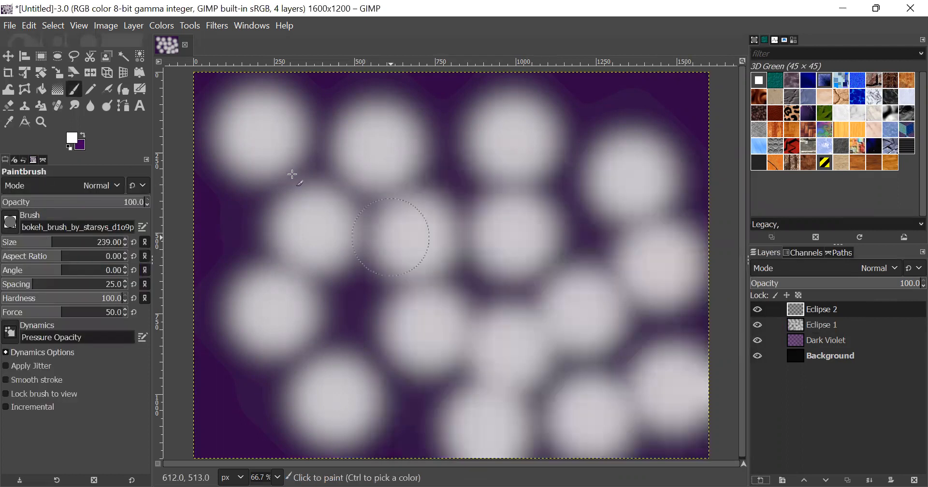
left_click(256, 124)
left_click(651, 233)
left_click(402, 143)
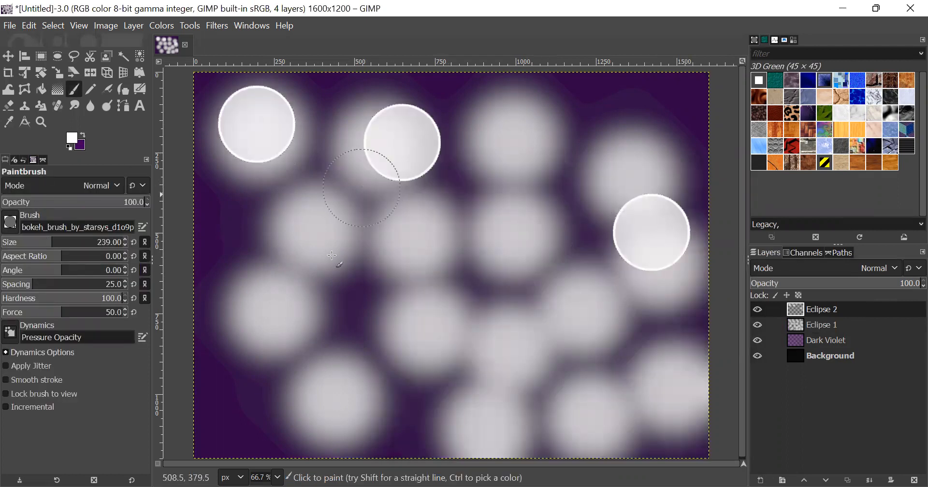
left_click(332, 259)
left_click(263, 337)
left_click(452, 417)
left_click(594, 390)
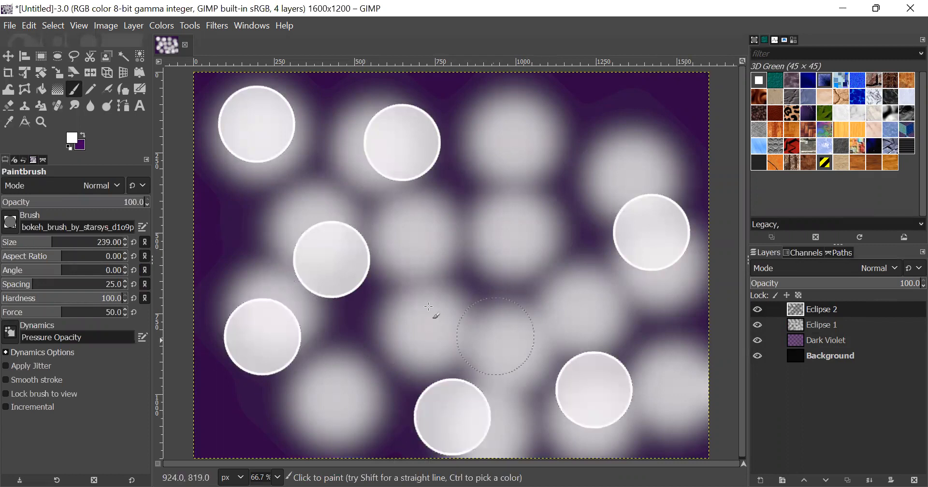
left_click(416, 277)
left_click(361, 380)
left_click(511, 292)
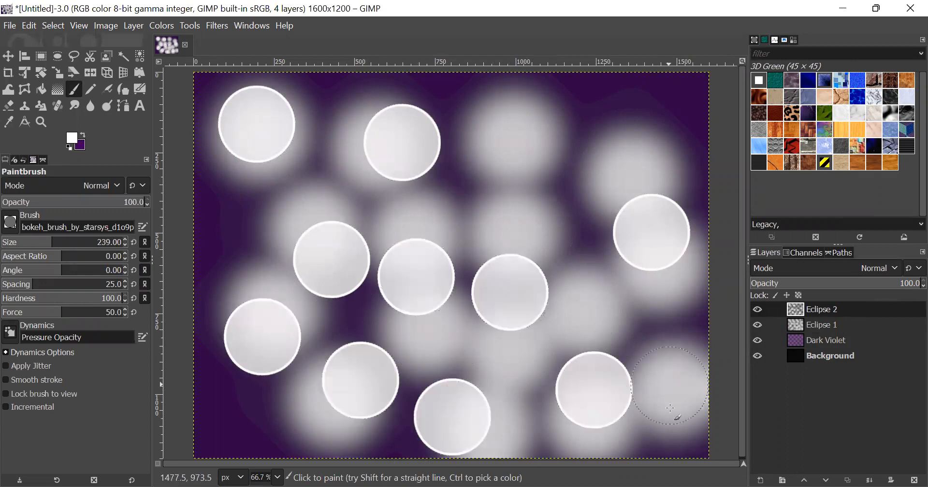
left_click(559, 193)
left_click(498, 132)
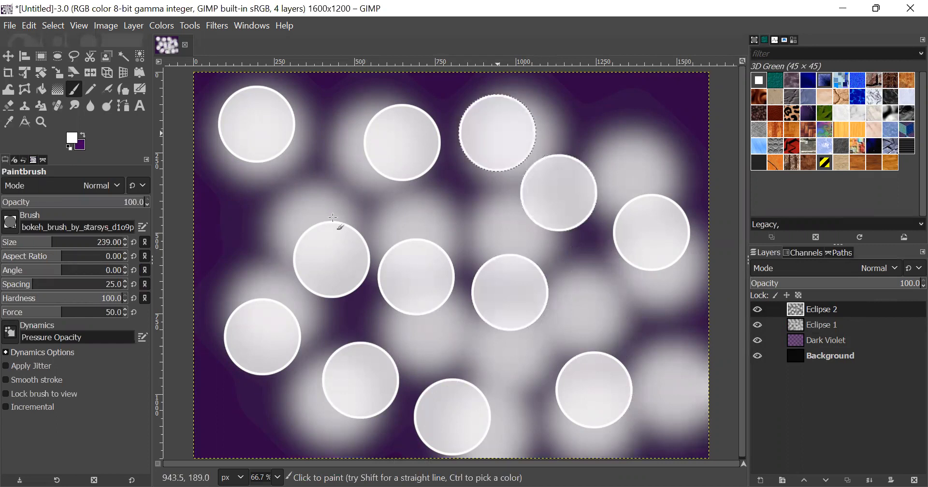
left_click(248, 227)
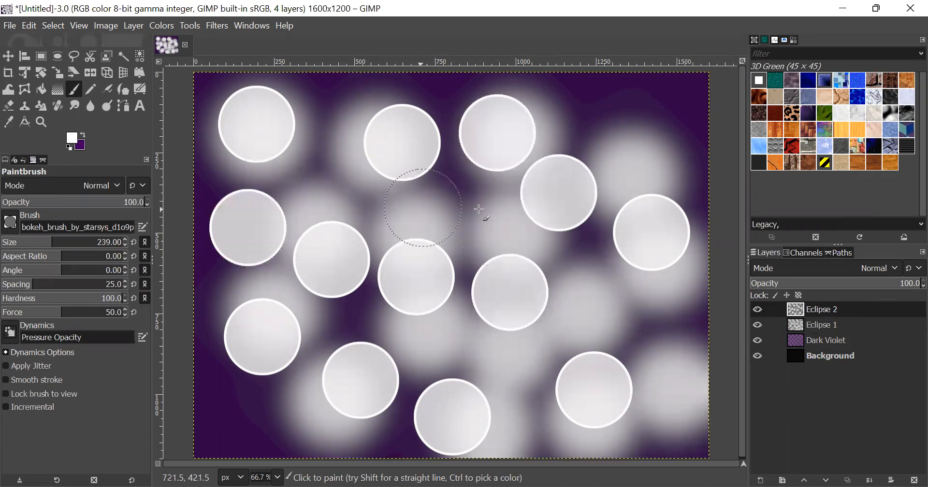
left_click(599, 298)
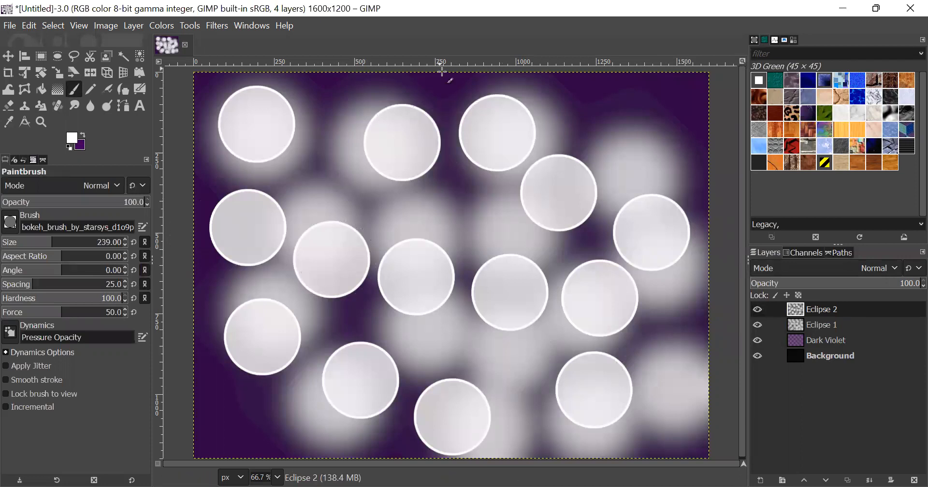
Apply a Gaussian Blur of 10 in both X and Y to the Eclipse 2 layer
left_click(220, 25)
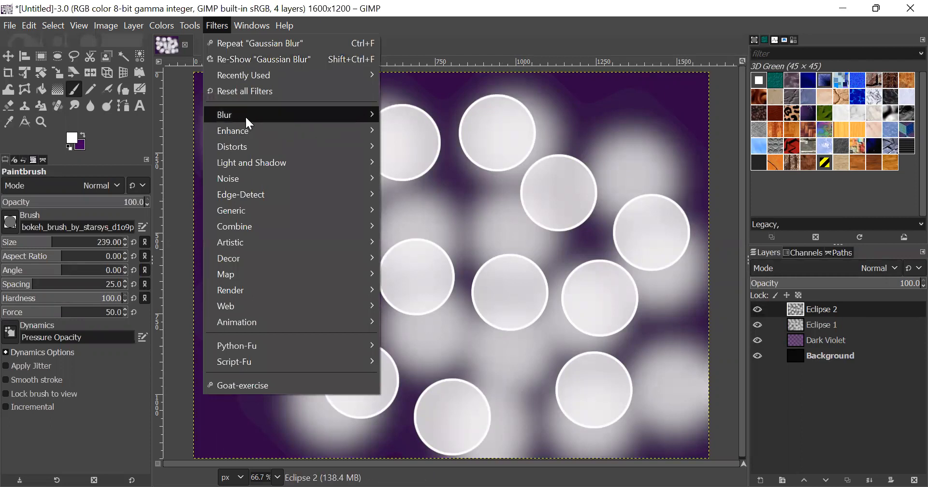
mouse_move(245, 115)
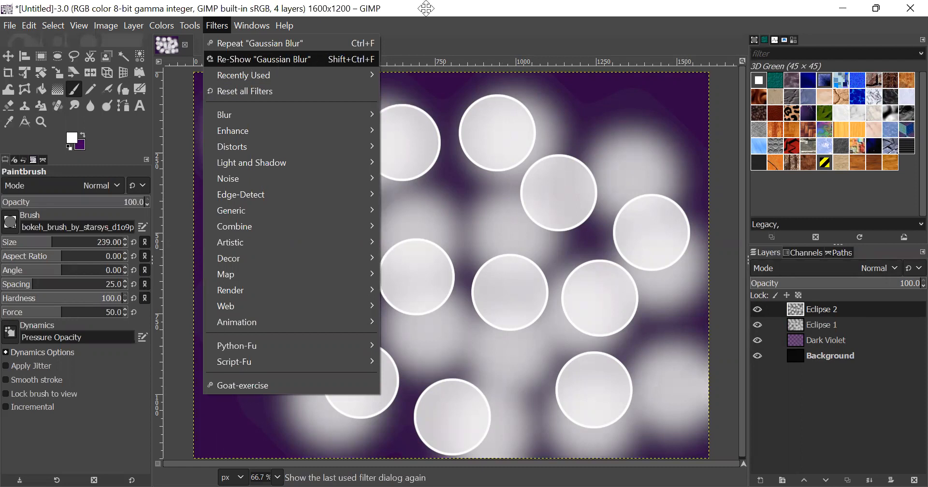
left_click(292, 64)
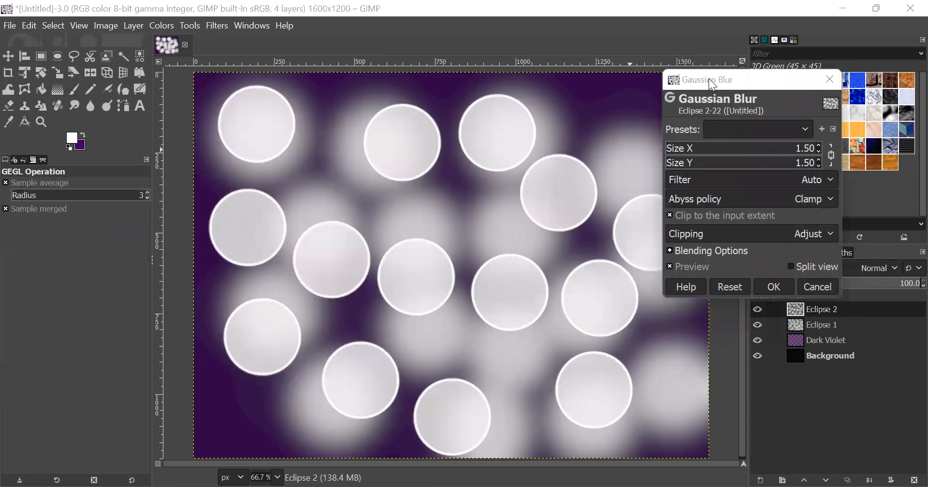
left_click_drag(708, 78, 377, 118)
double_click(475, 189)
type("10")
key("Return")
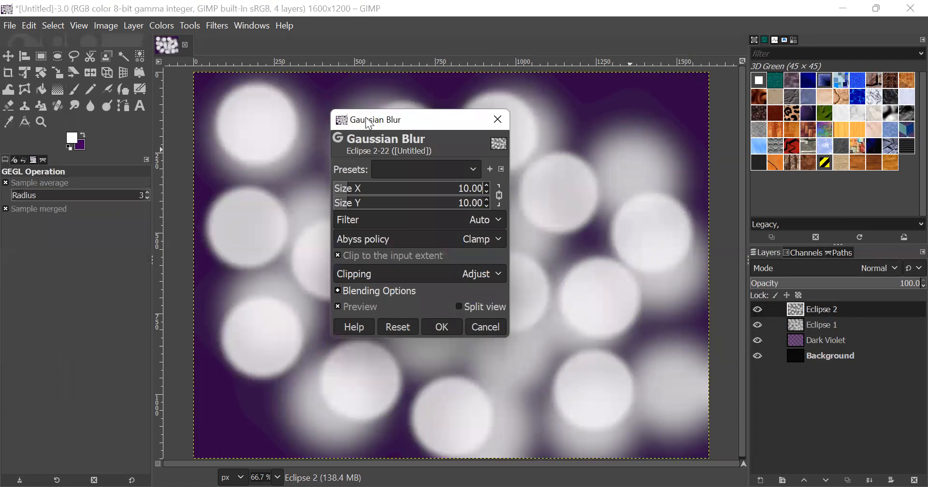
left_click_drag(365, 117, 437, 121)
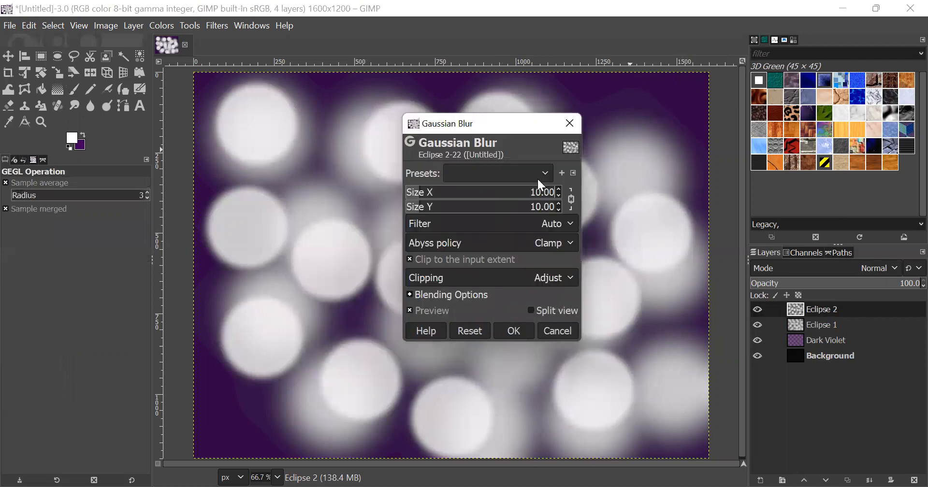
left_click(514, 330)
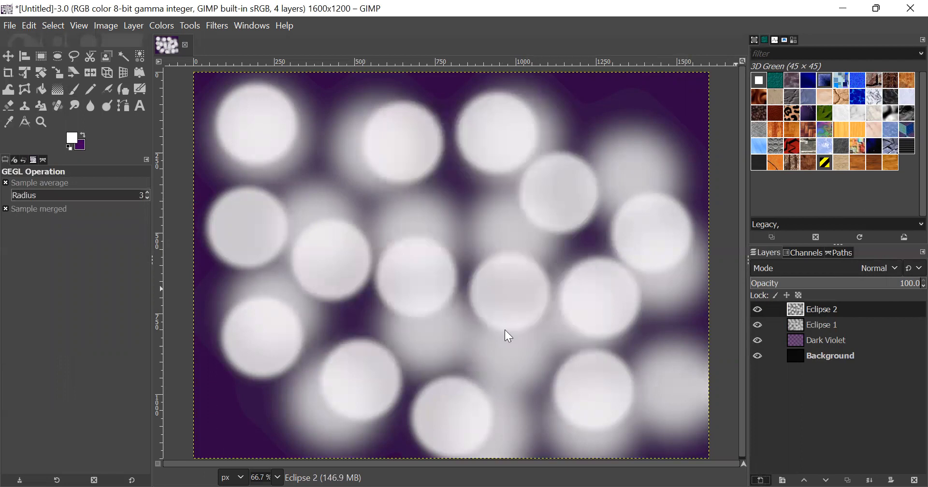
Create a new transparent layer named "Eclipse 3" above the Eclipse 2 layer
key("ctrl+shift+n")
left_click(364, 231)
key("BackSpace")
type("3")
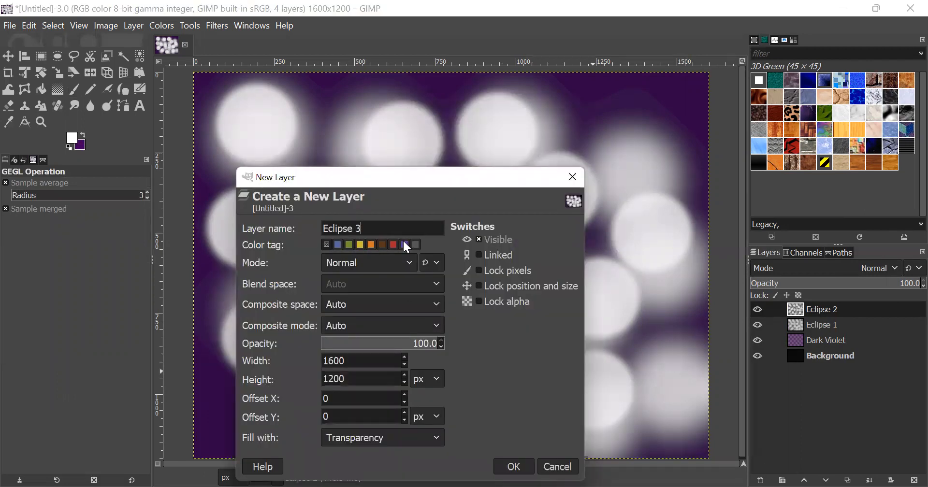
left_click(515, 467)
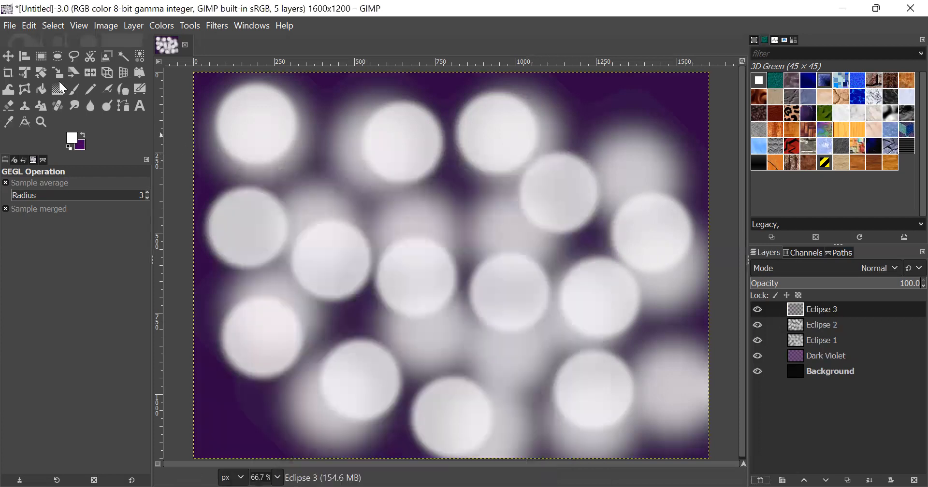
Paint fourteen white circles across the Eclipse 3 layer, partly overlapping the blurred ones, using the bokeh Paintbrush at size 239
key("p")
left_click(73, 90)
left_click(252, 136)
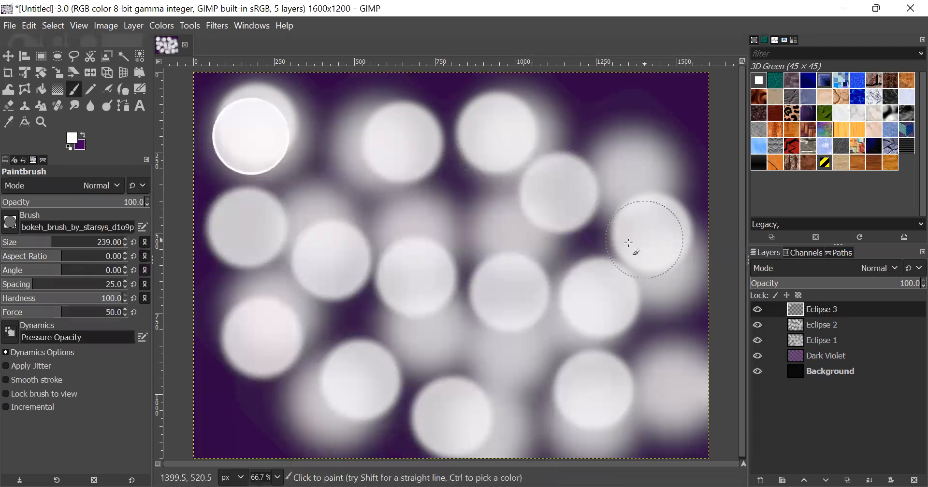
left_click(645, 239)
left_click(393, 223)
left_click(272, 322)
left_click(517, 401)
left_click(658, 401)
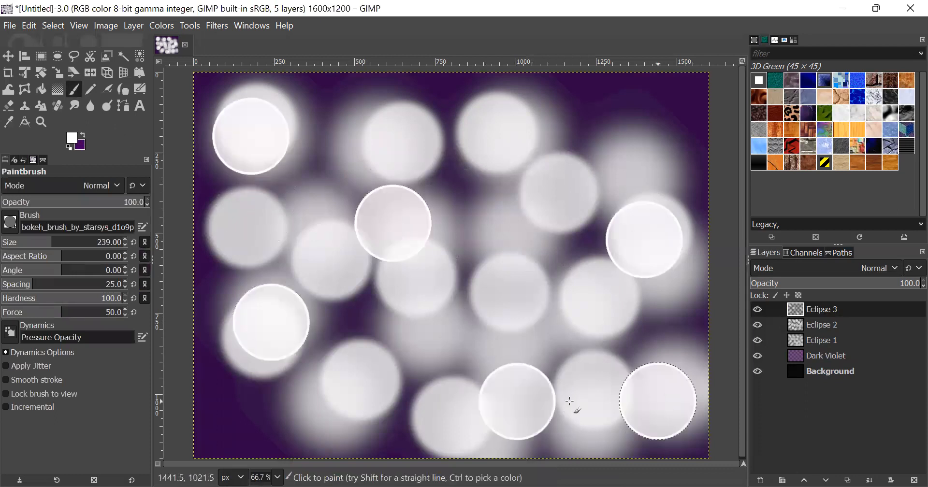
left_click(321, 375)
left_click(506, 261)
left_click(573, 341)
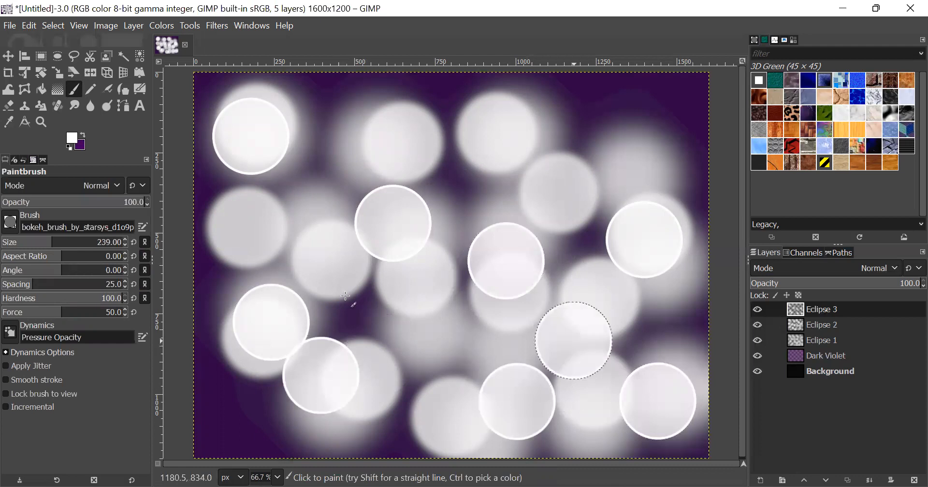
left_click(272, 233)
left_click(372, 158)
left_click(530, 153)
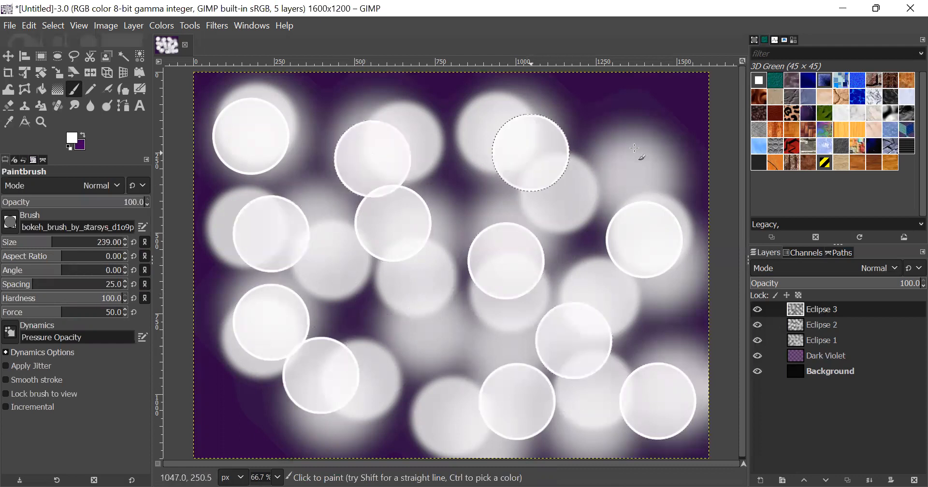
left_click(635, 148)
left_click(436, 344)
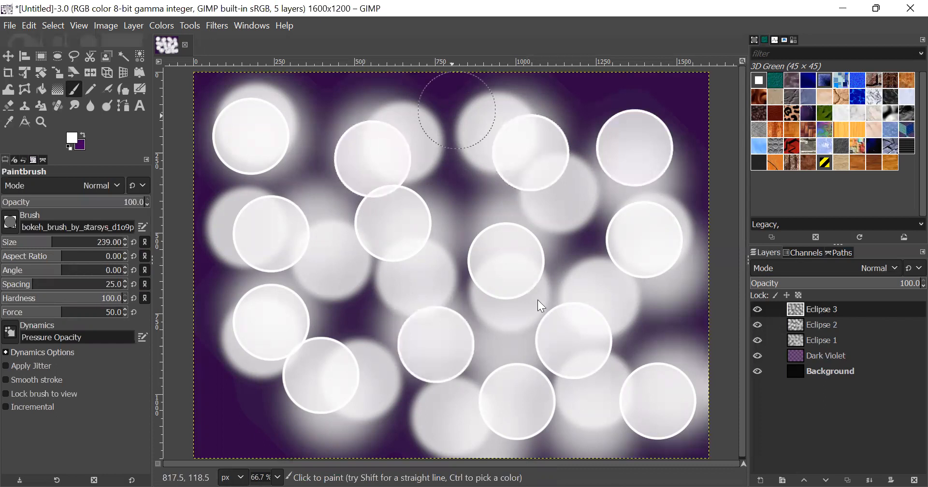
Apply a Gaussian Blur of 1 in both X and Y to the Eclipse 3 layer
double_click(547, 192)
type("1")
key("Return")
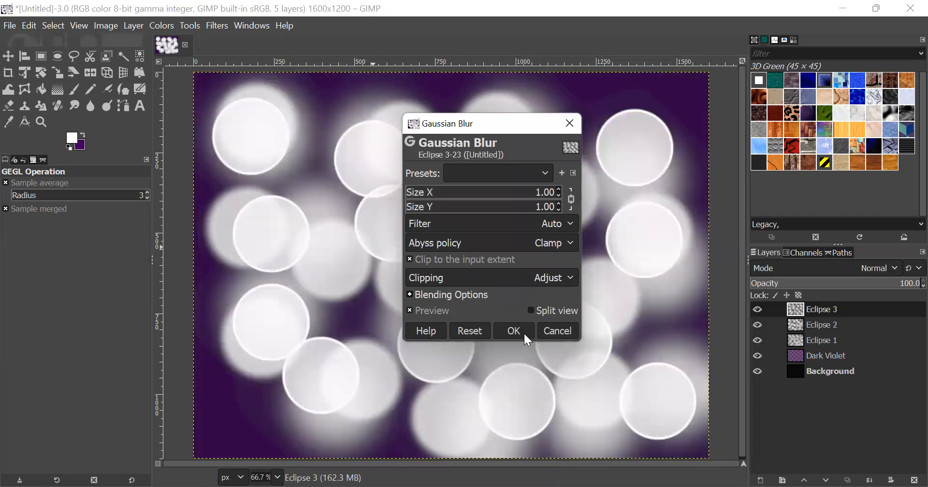
left_click(524, 329)
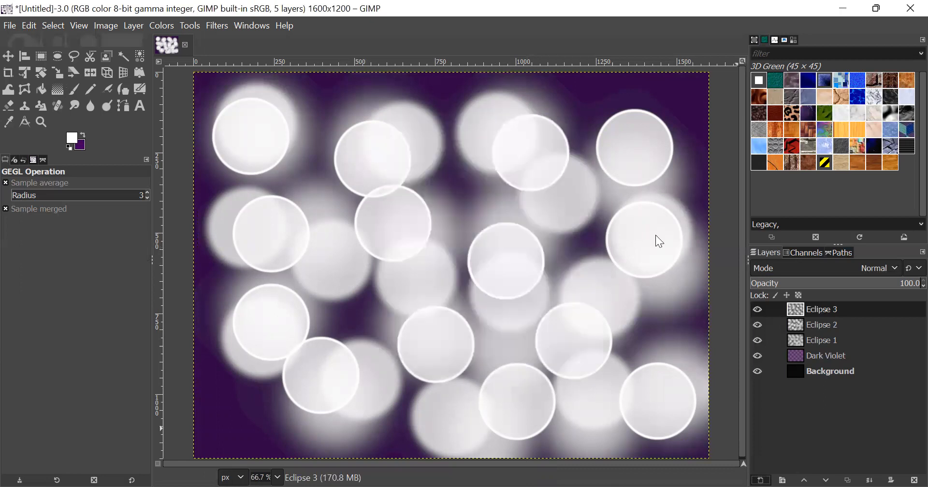
Create a new transparent layer named "Clouds" above the Eclipse 3 layer
key("ctrl+shift+n")
type("Clp")
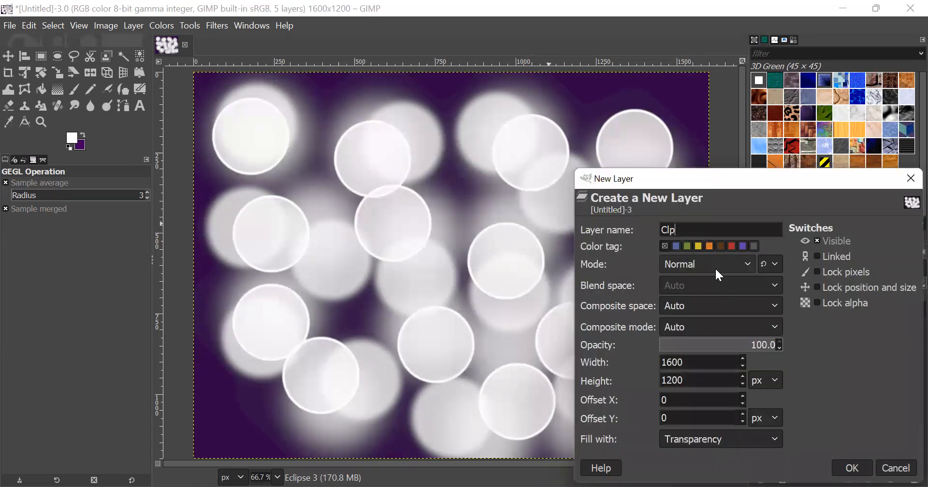
type("ouds")
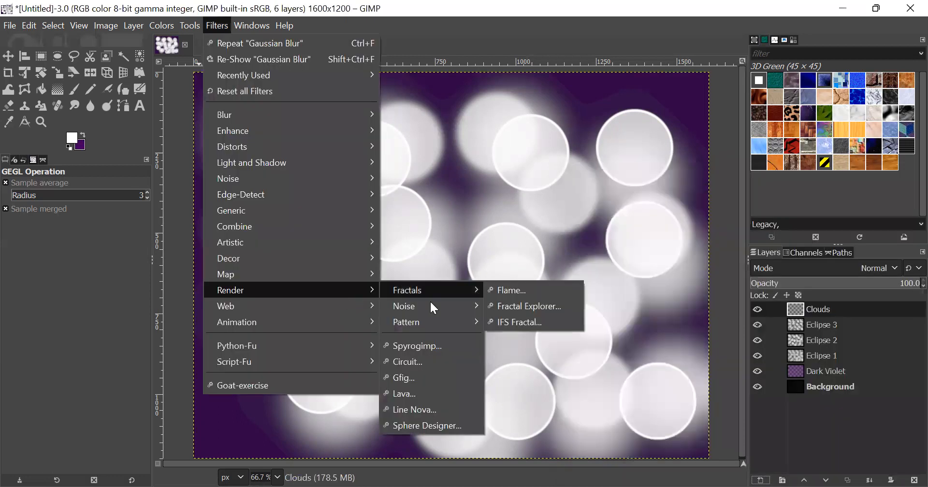
Render Solid Noise on the Clouds layer with Detail 4, Tileable enabled and a new random seed
mouse_move(433, 306)
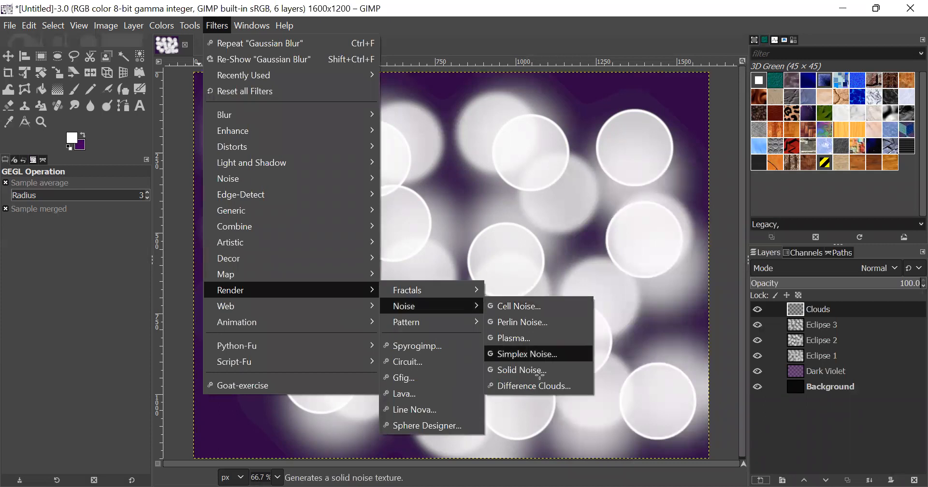
left_click(540, 373)
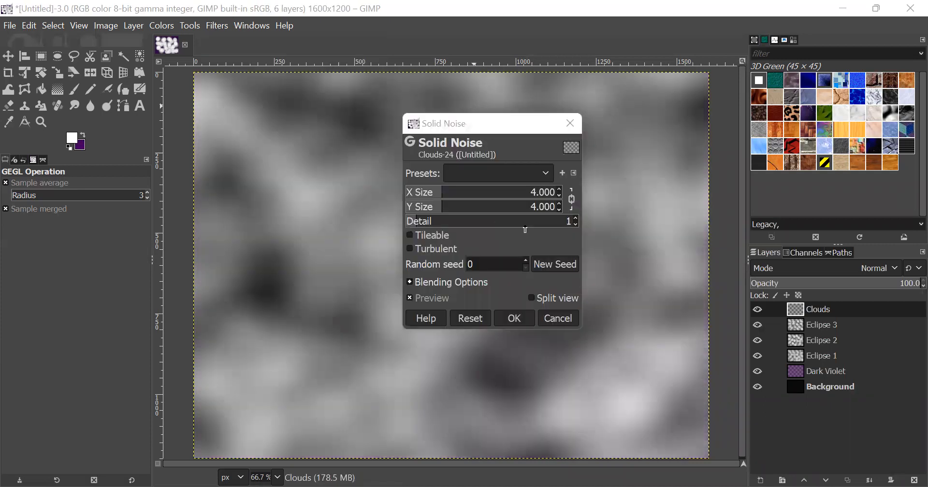
left_click(576, 218)
left_click(576, 218)
left_click(576, 219)
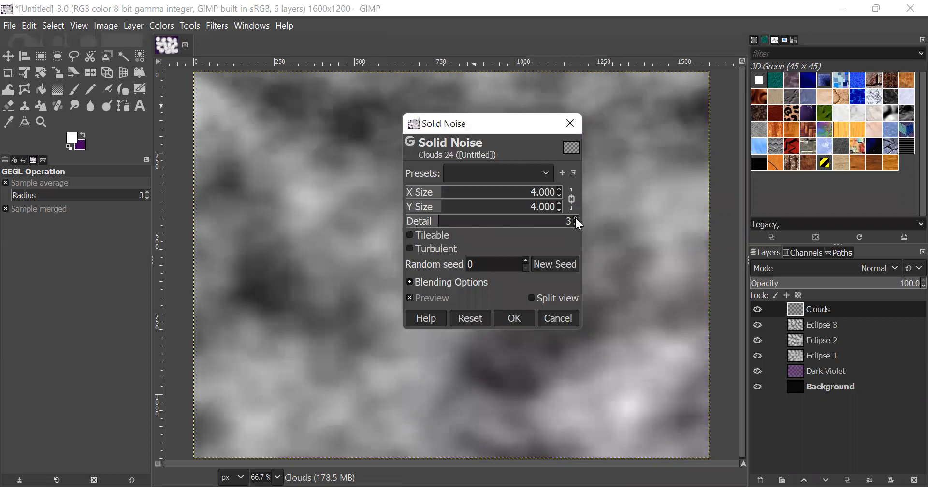
left_click(416, 234)
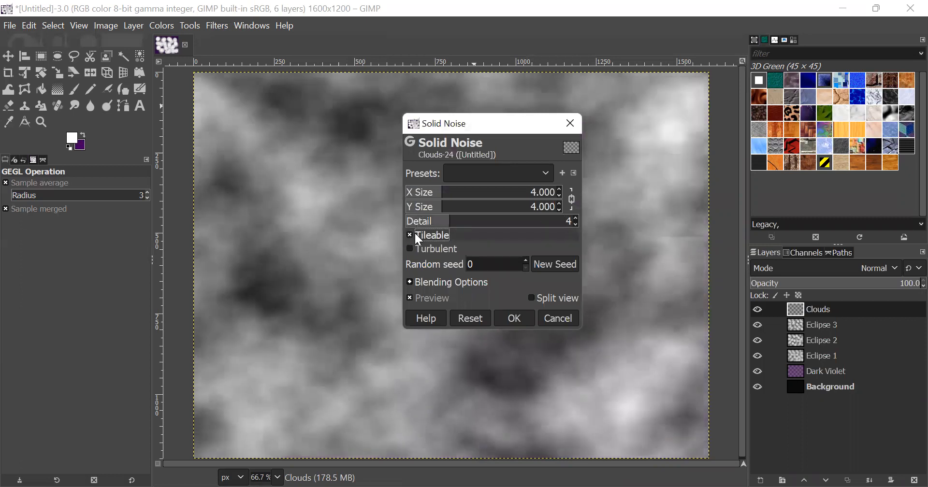
left_click(554, 260)
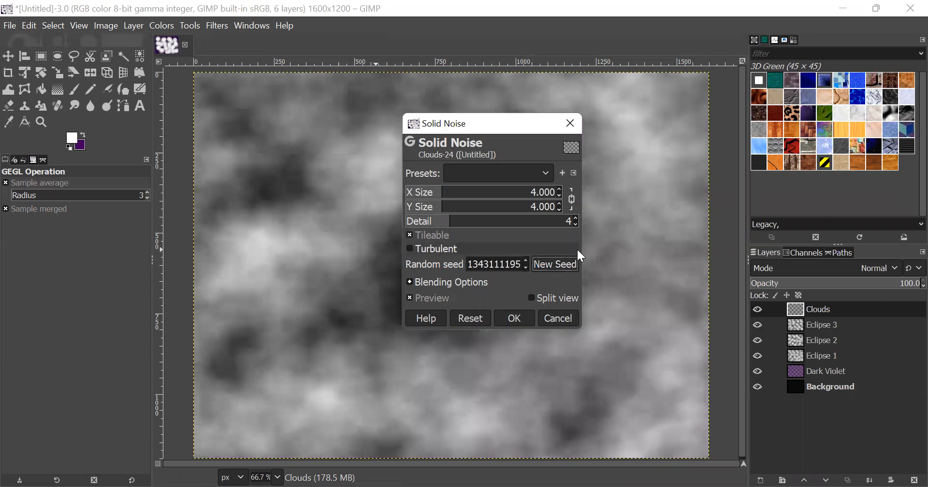
left_click(514, 318)
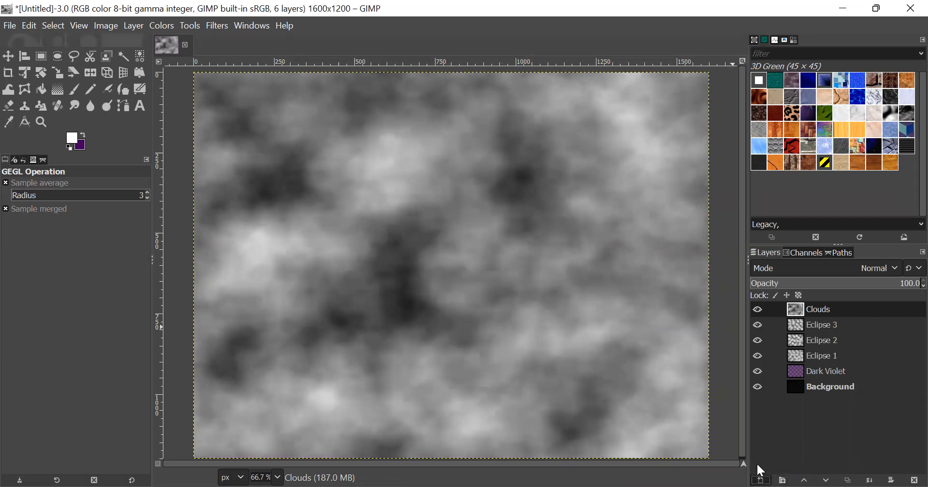
Create a new transparent layer named "Gradient" above the Clouds layer
left_click(760, 479)
type("Gradien")
left_click(863, 466)
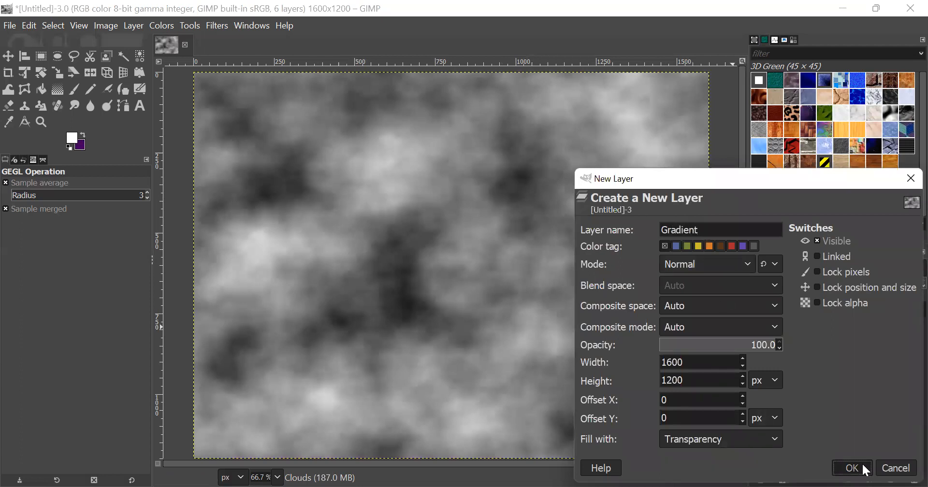
Choose the Full saturation spectrum CCW gradient for the Gradient tool
left_click(60, 89)
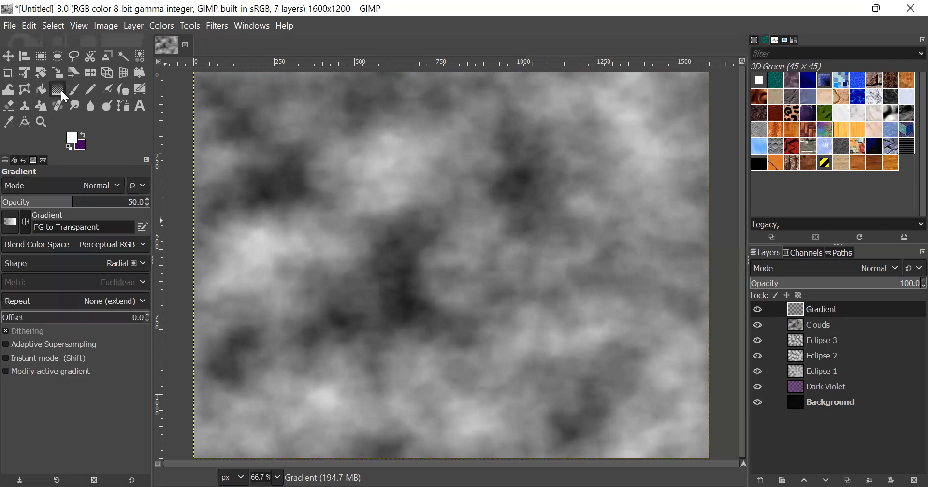
left_click(10, 221)
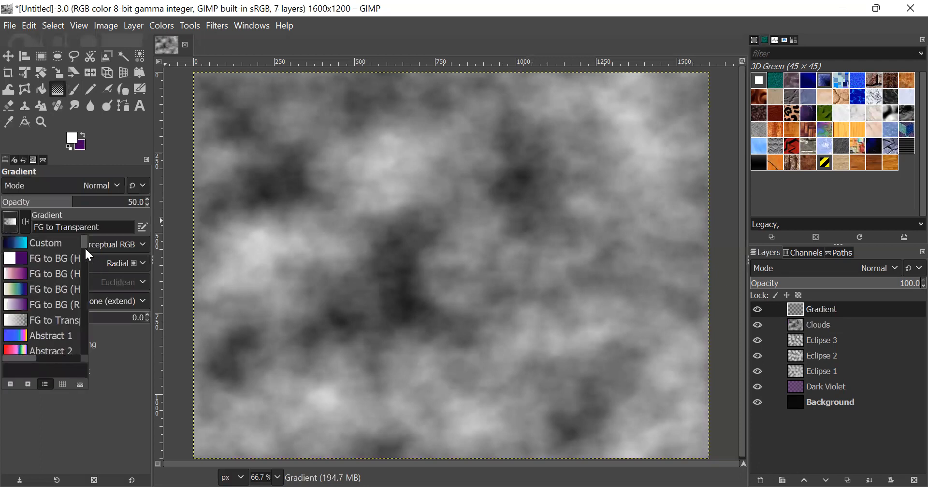
left_click_drag(85, 245, 87, 300)
left_click(66, 279)
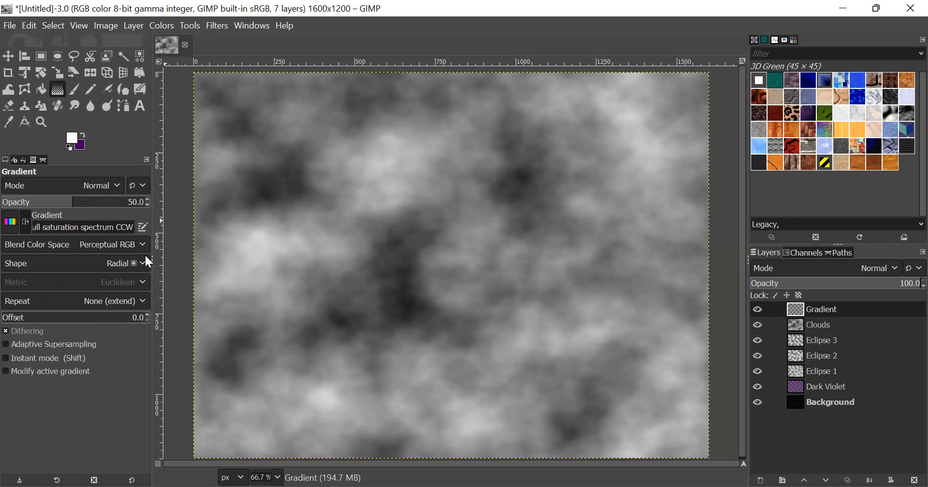
Set the Gradient tool's opacity to 100 and its shape to Linear
left_click_drag(112, 204, 164, 201)
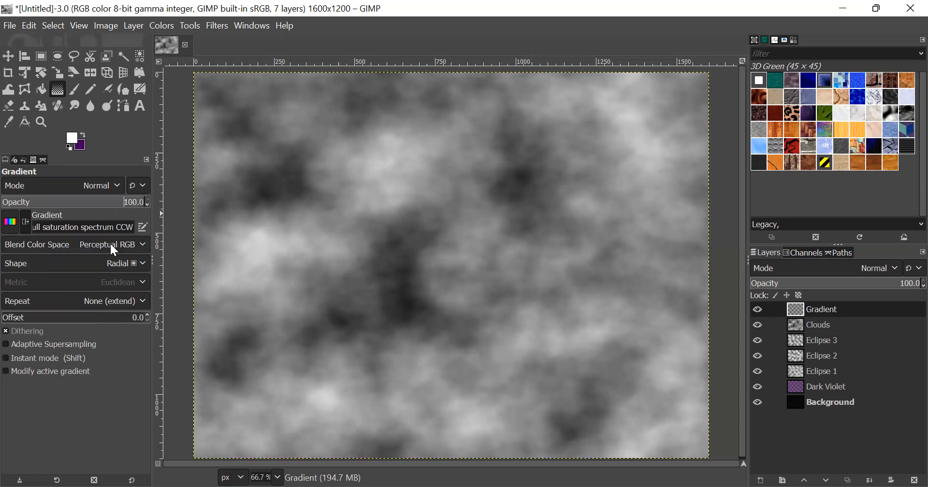
left_click(63, 268)
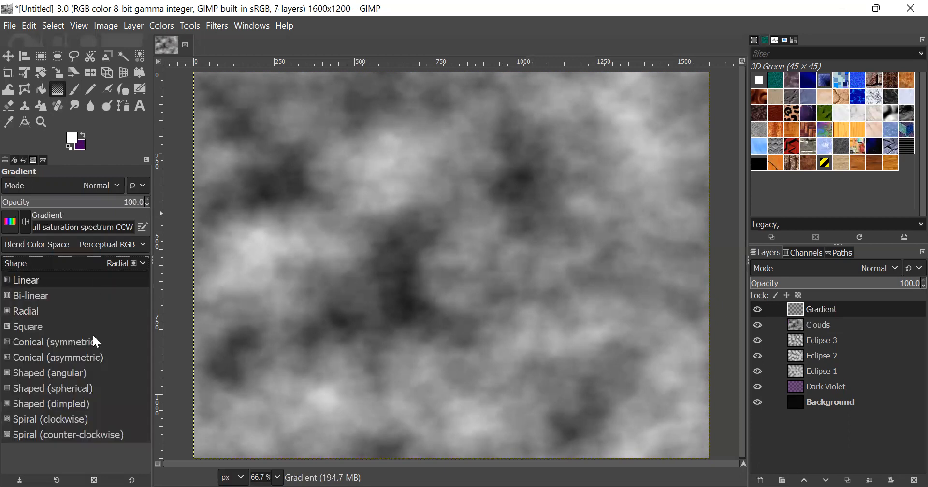
left_click(27, 291)
left_click(34, 264)
left_click(38, 280)
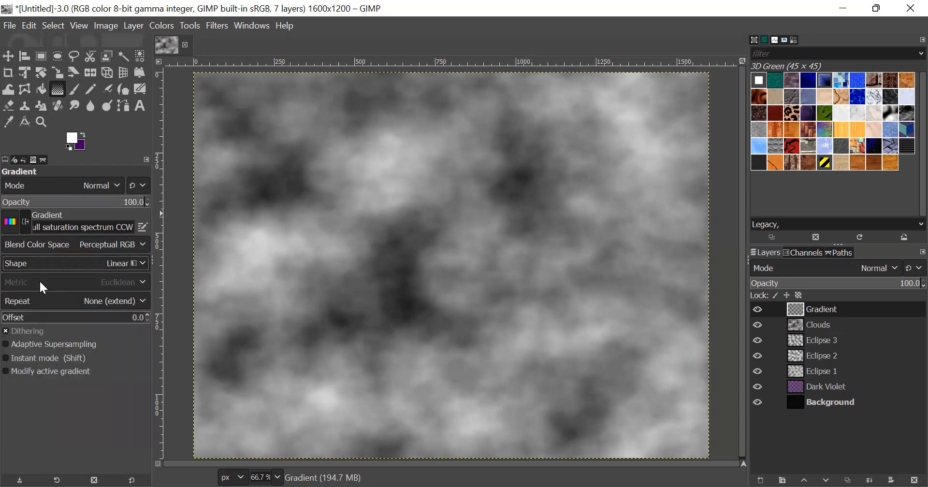
Fill the Gradient layer with a horizontal spectrum about 1700 px long, from just outside the canvas's left edge to just beyond its right edge
left_click(277, 477)
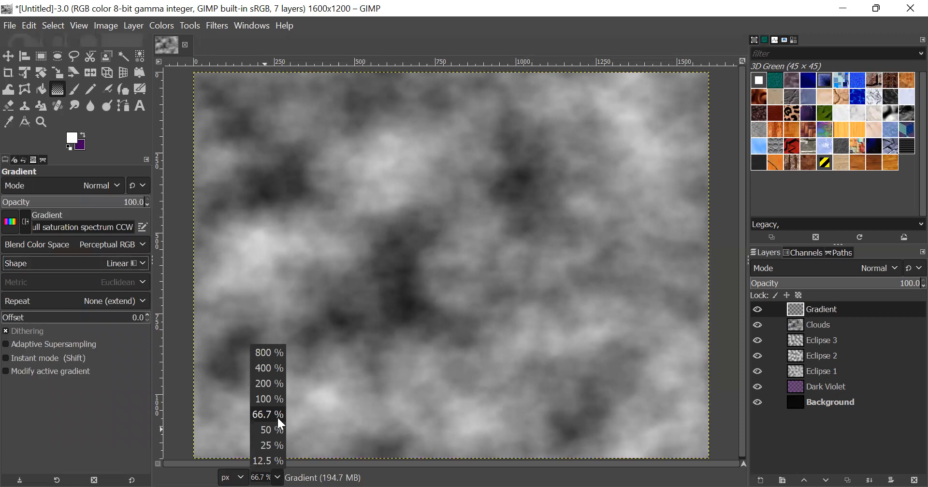
left_click(270, 430)
left_click_drag(242, 258, 654, 260)
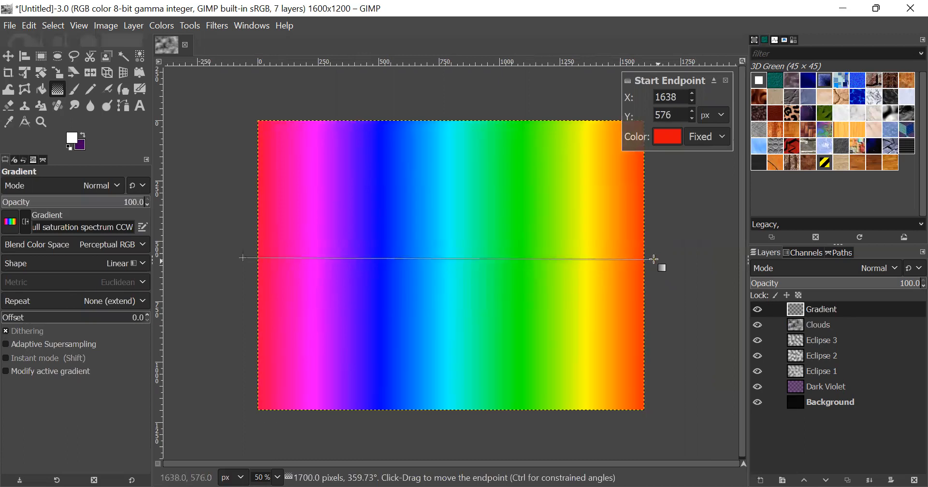
left_click(9, 59)
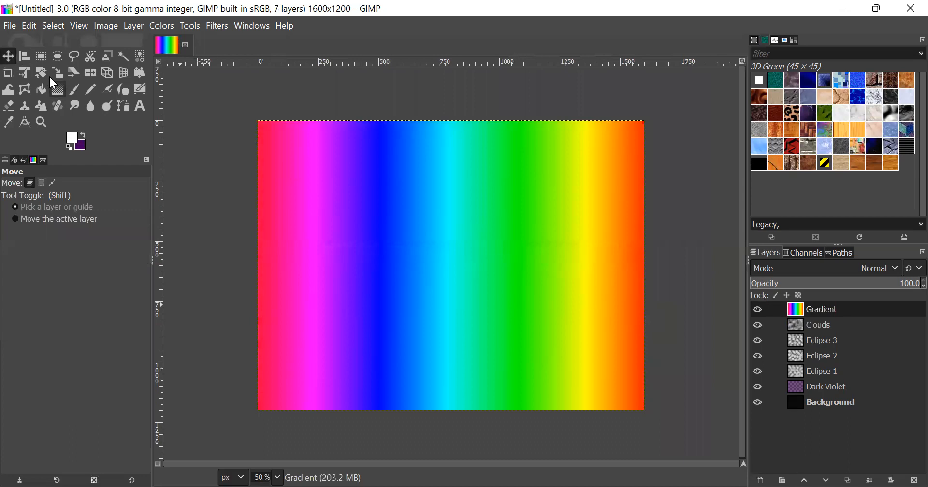
left_click(58, 91)
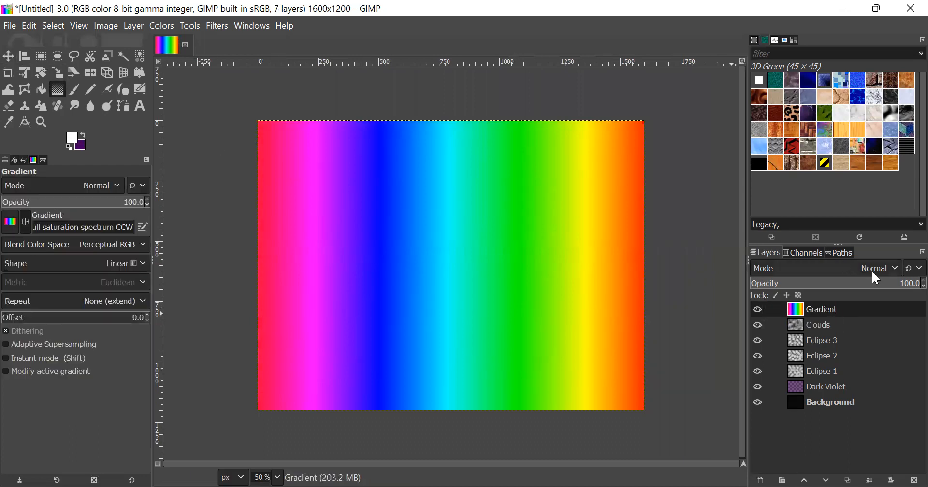
Set the Gradient layer's blend mode to Overlay
left_click(798, 270)
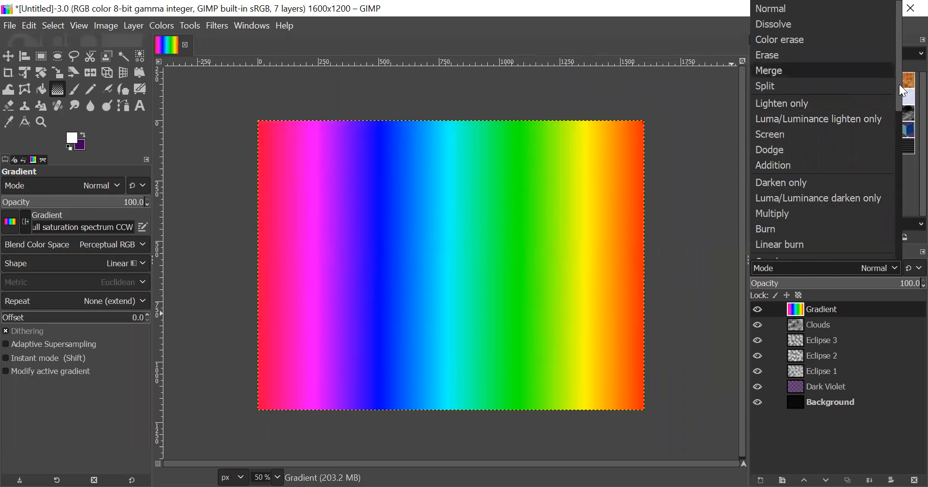
left_click_drag(900, 85, 901, 120)
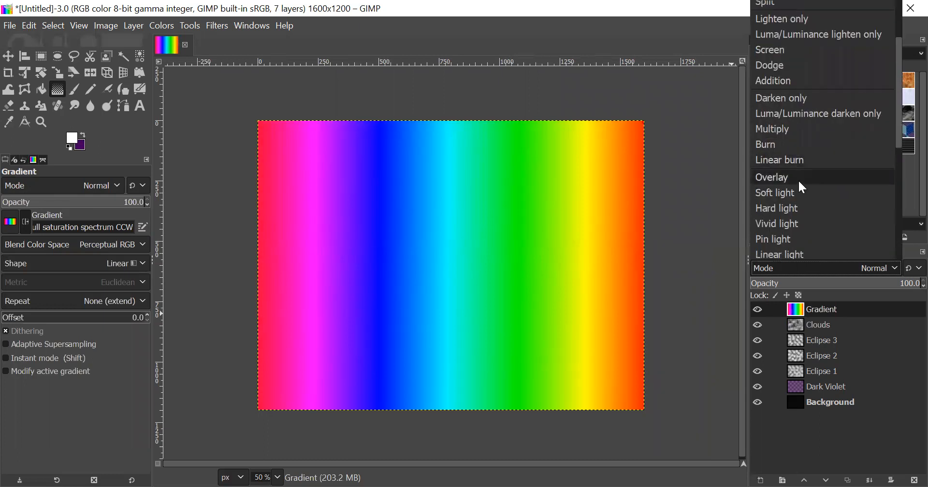
left_click(798, 179)
Set the Clouds layer's blend mode to Overlay
left_click(834, 325)
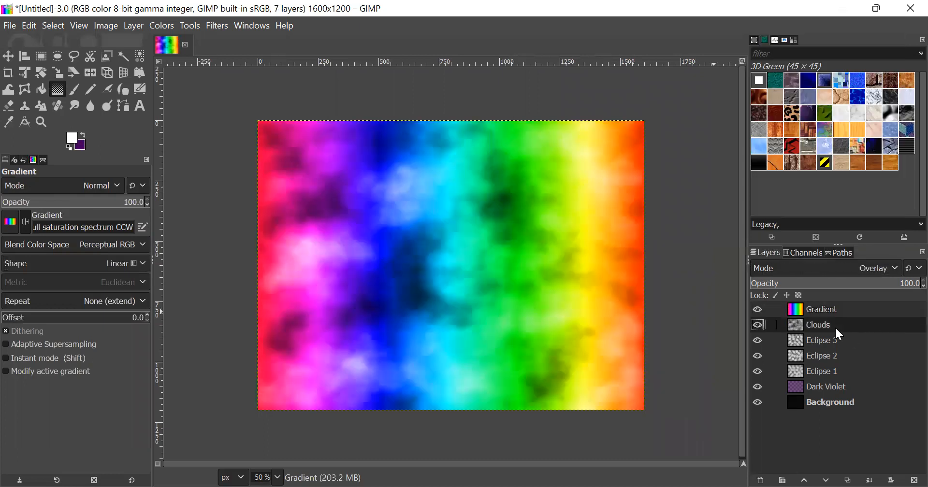
left_click(868, 277)
left_click_drag(898, 126, 900, 152)
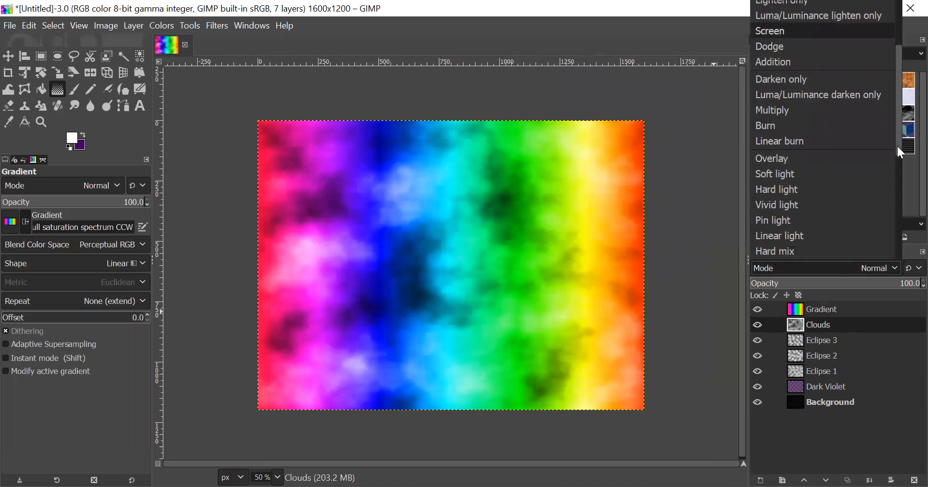
left_click(828, 141)
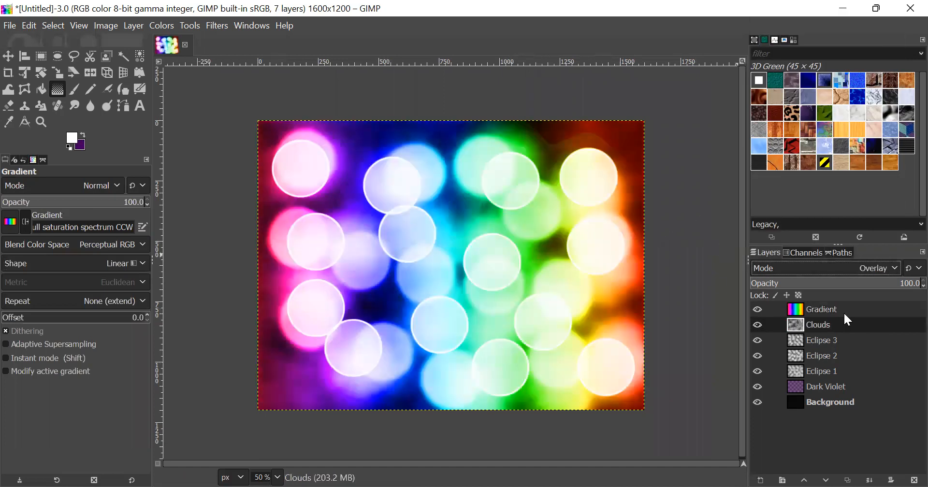
Set the Eclipse 3 layer's blend mode to Grain merge
left_click(840, 341)
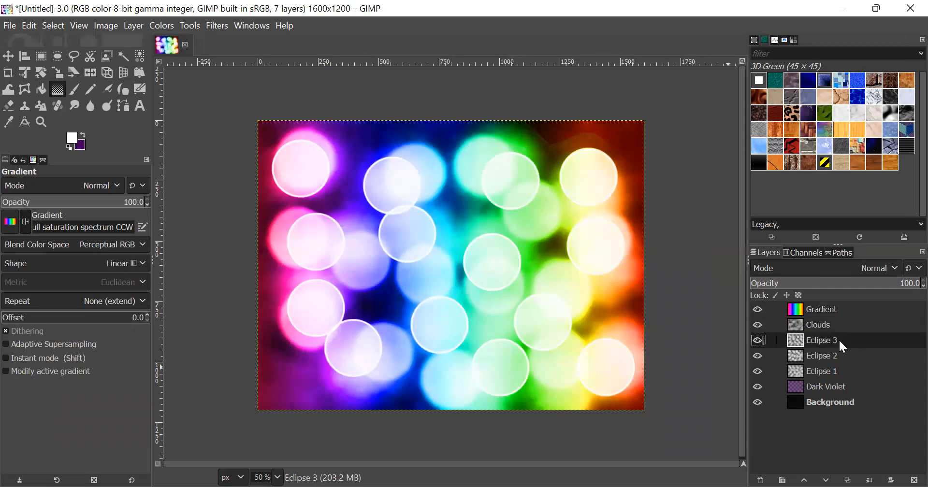
left_click(857, 268)
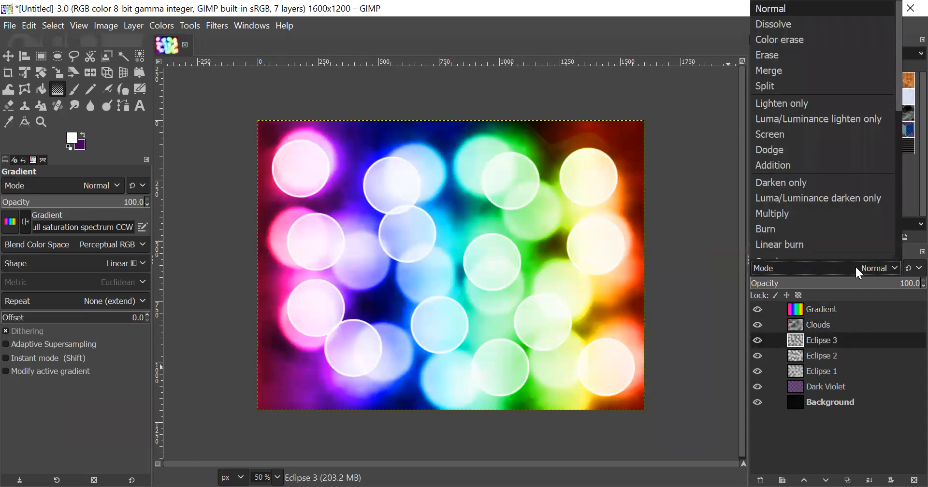
scroll(900, 145, "down", 5)
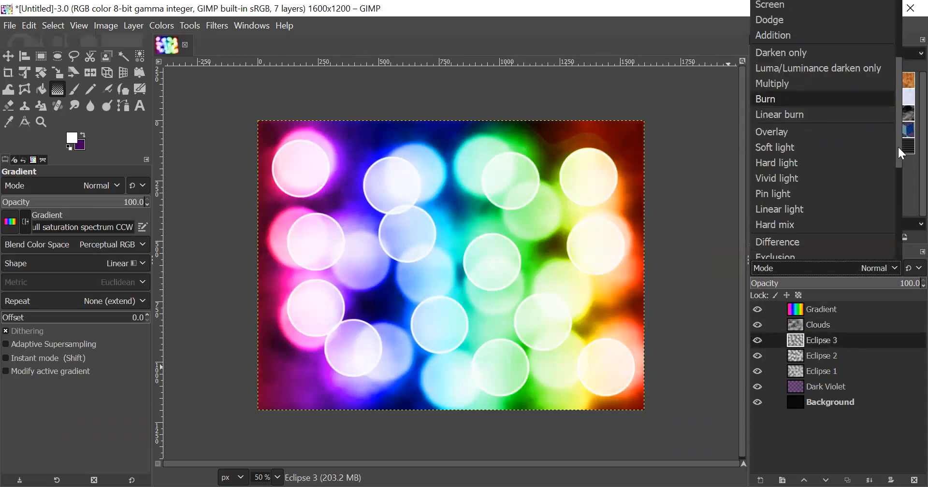
scroll(901, 164, "down", 4)
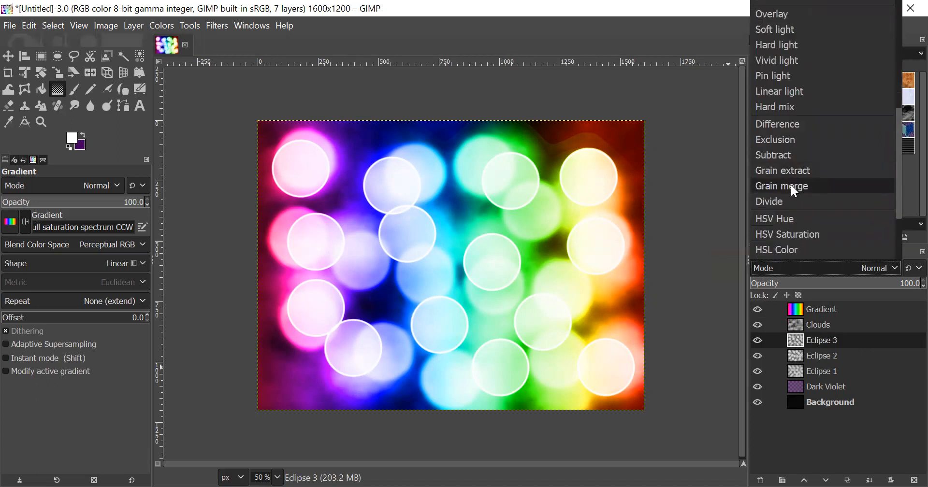
left_click(791, 186)
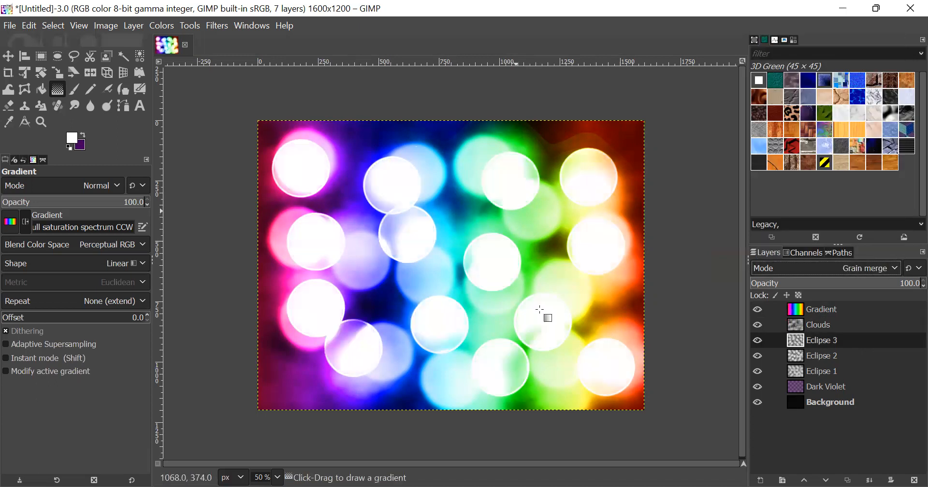
Set the Eclipse 2 layer's blend mode to Hard light
left_click(820, 356)
left_click(876, 265)
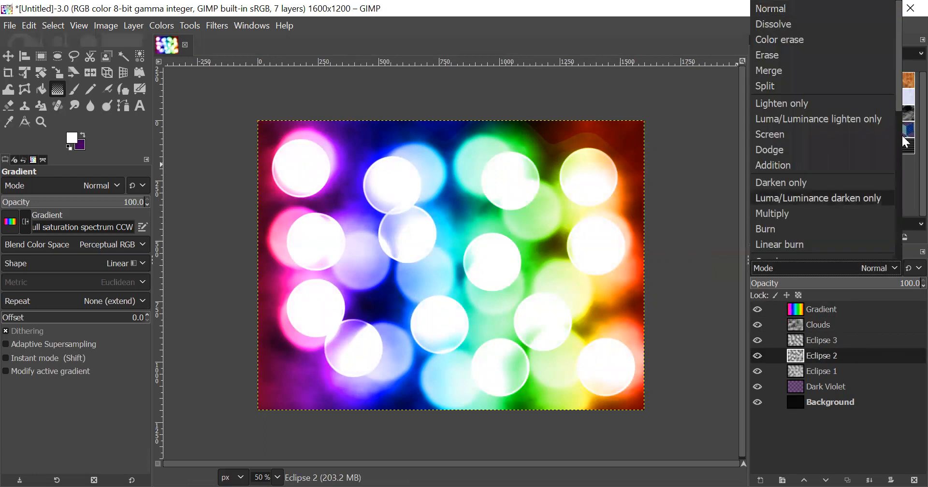
left_click_drag(899, 87, 900, 149)
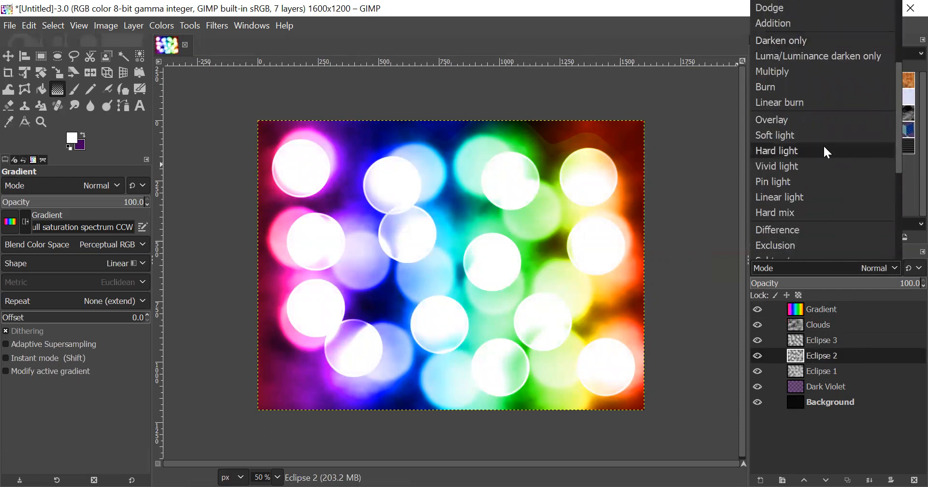
left_click(826, 151)
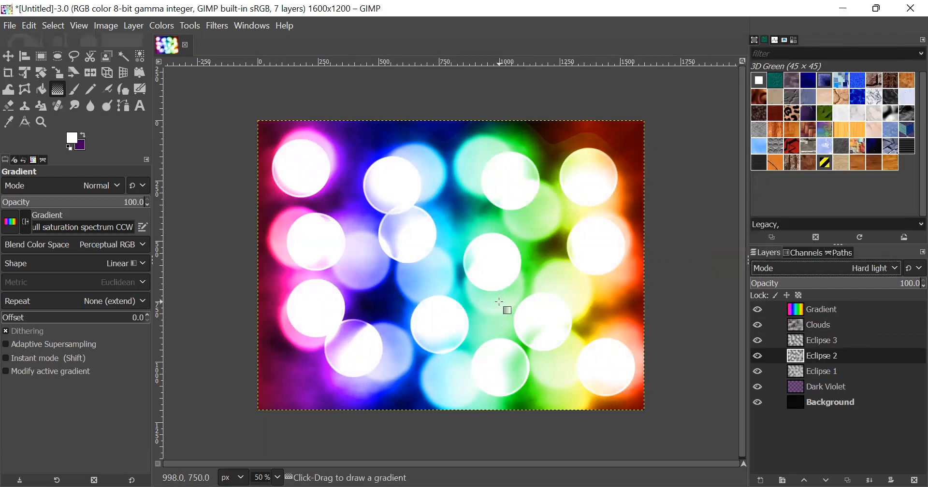